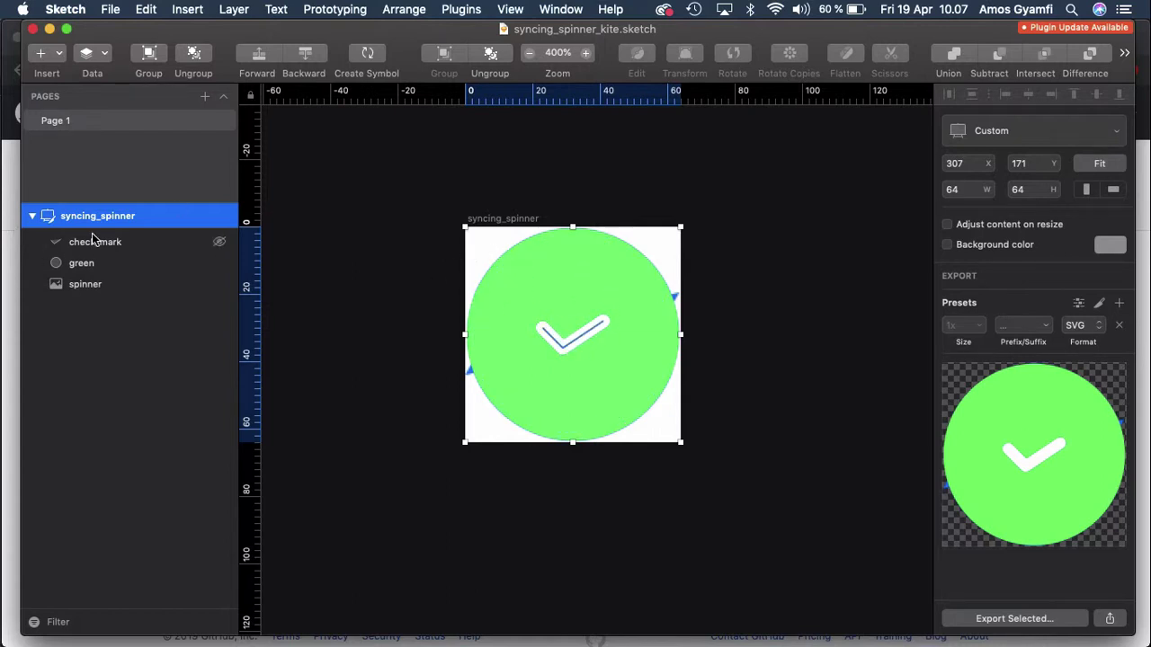
Step: Briefly hide green_circle to view the spinner, restore it, and select the syncing_spinner artboard
left_click(90, 264)
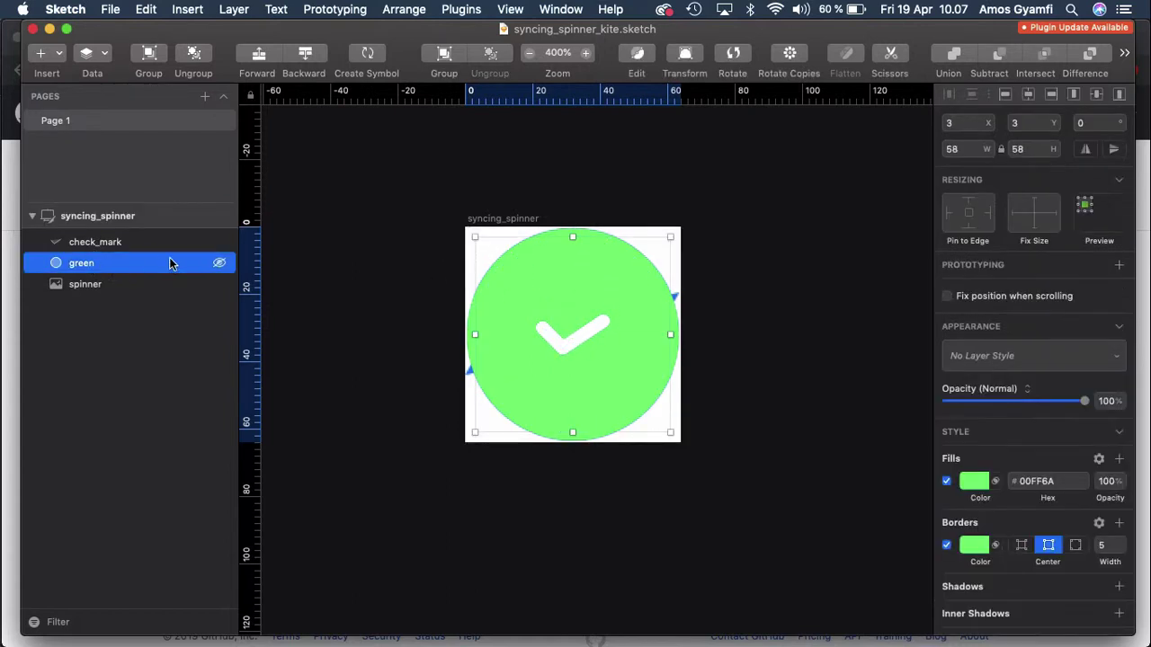
left_click(218, 264)
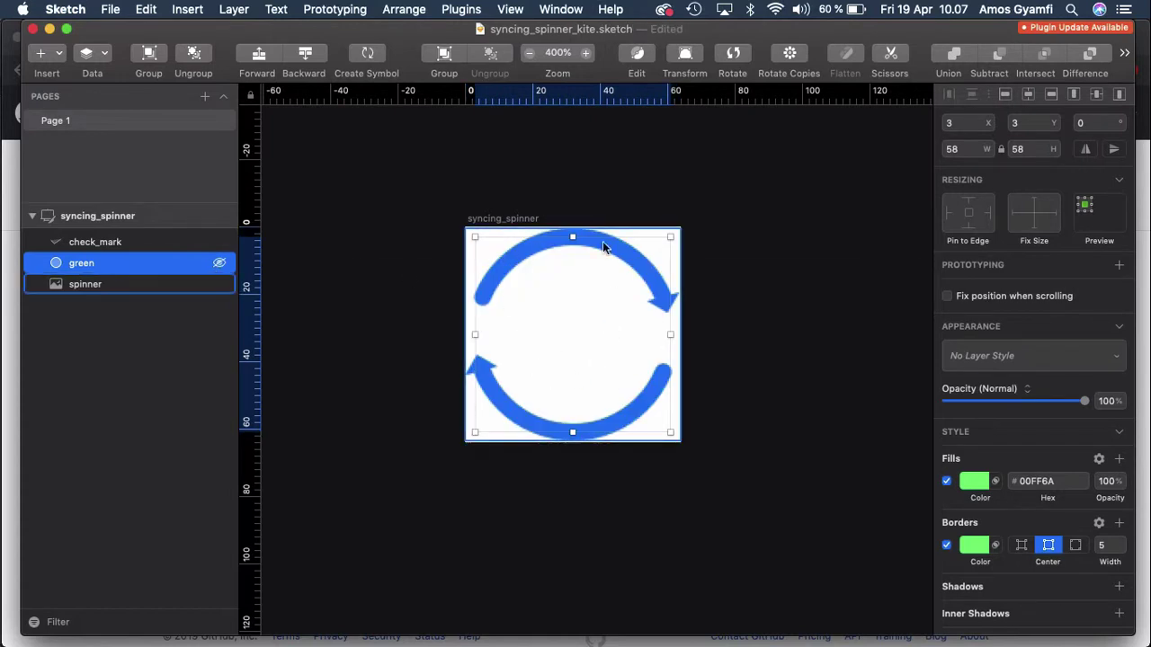
key("super+z")
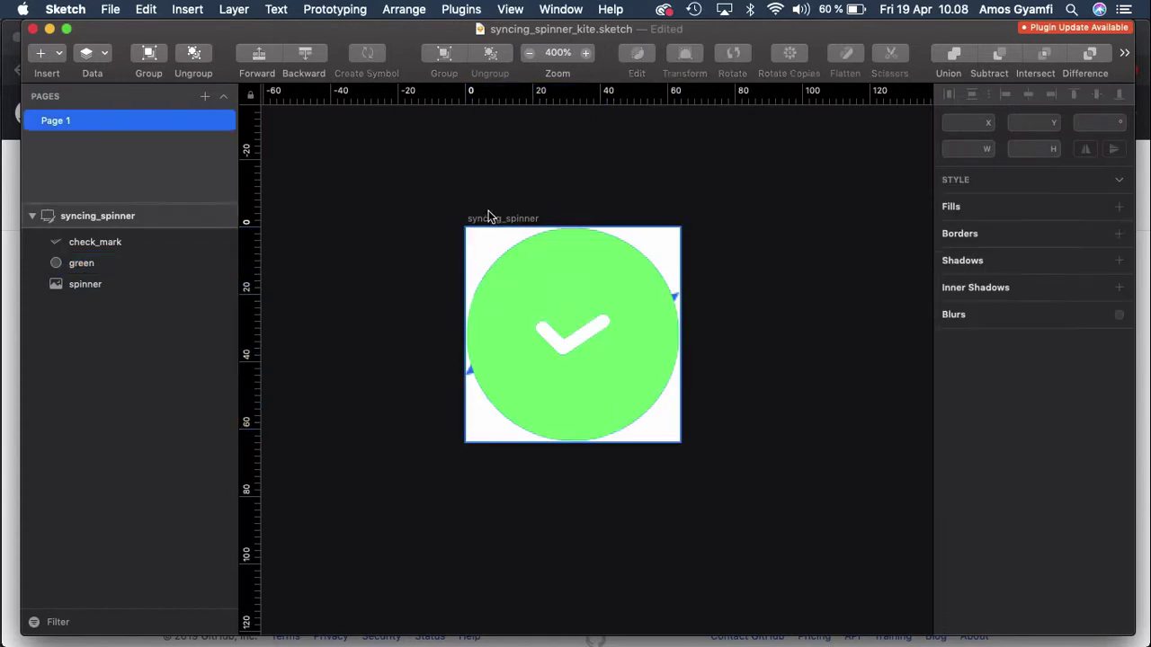
left_click(493, 218)
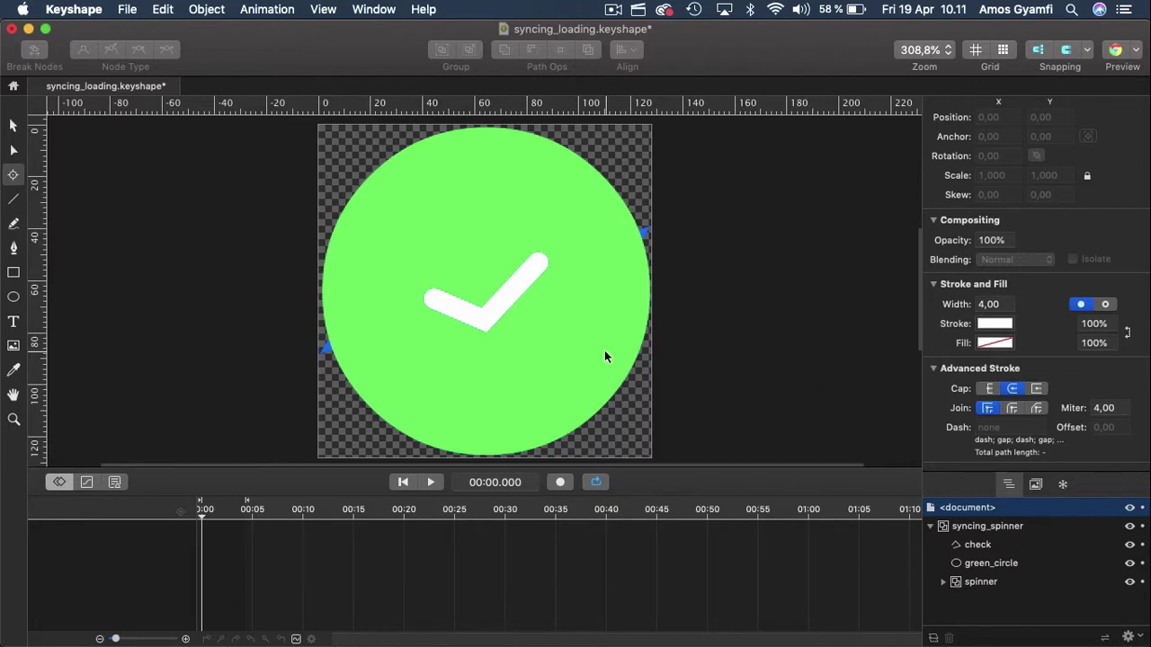
Step: Set green_circle's Scale X to 0 in the inspector so the circle disappears
left_click(986, 564)
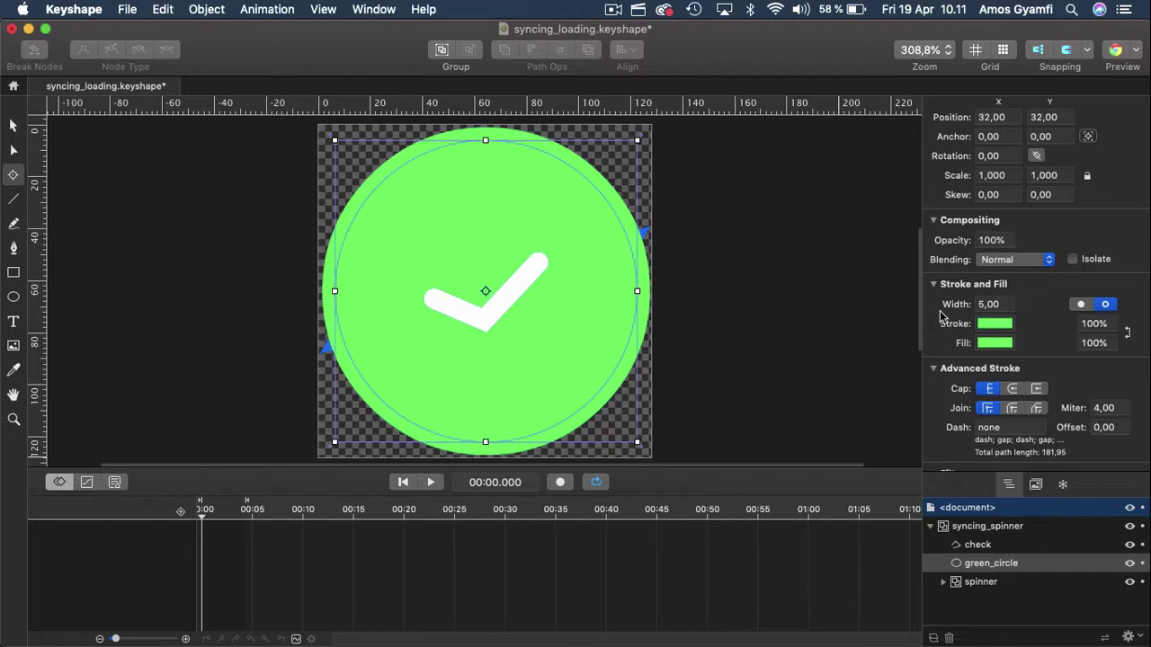
scroll(951, 304, "up", 1)
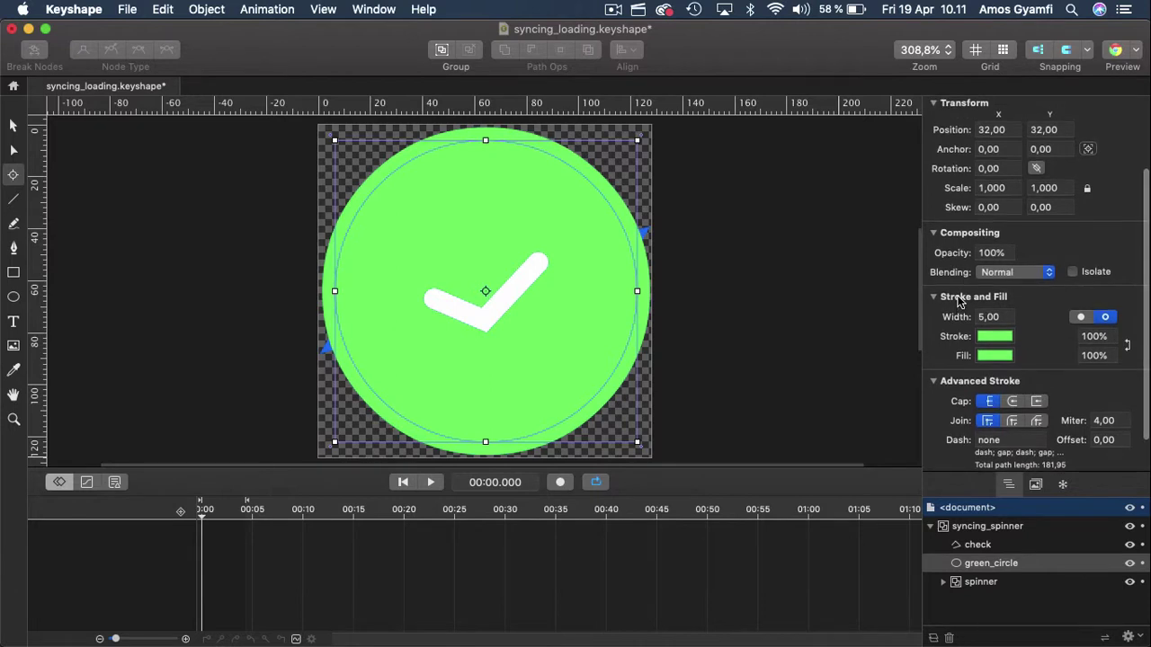
scroll(958, 302, "up", 2)
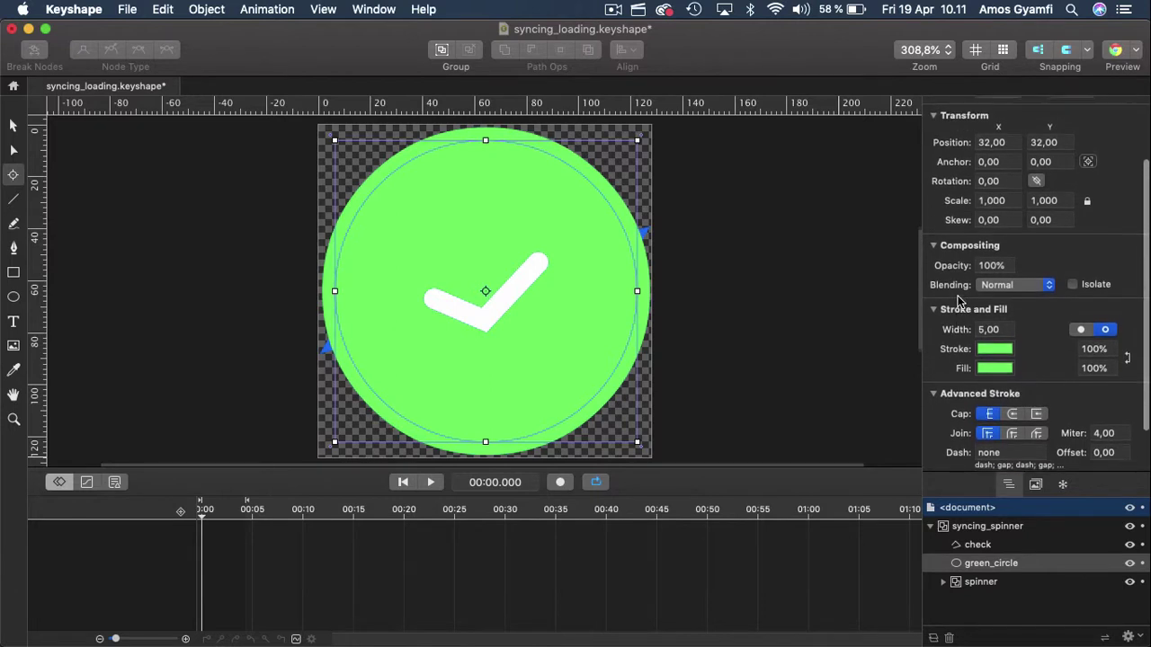
left_click(1002, 214)
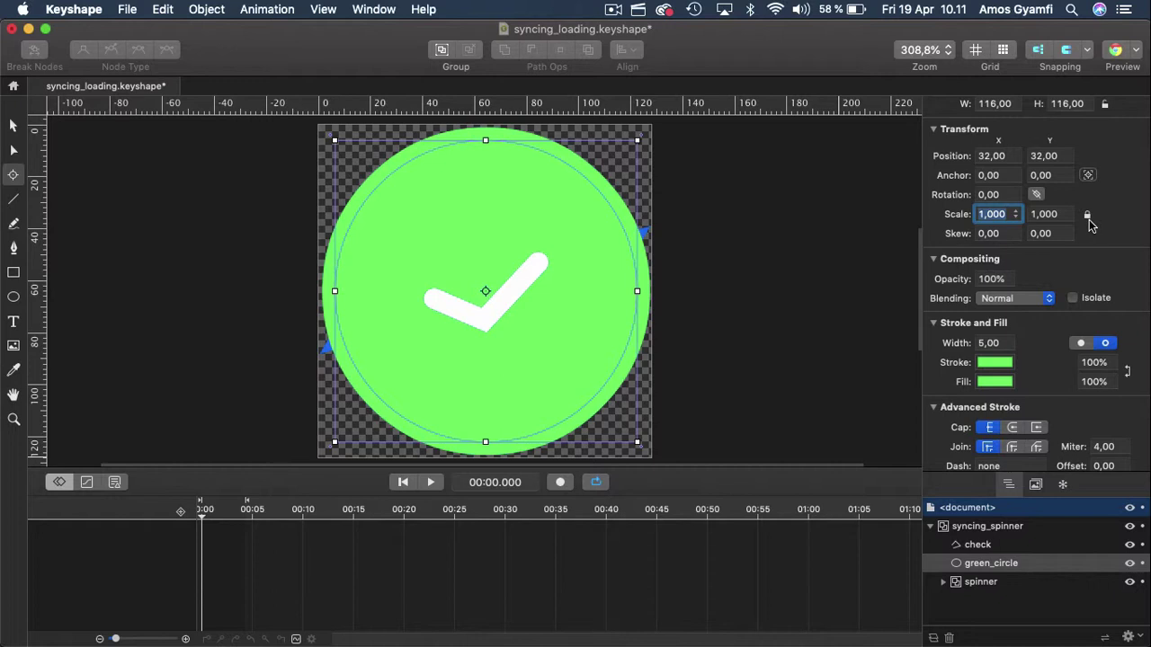
type("0")
key("Return")
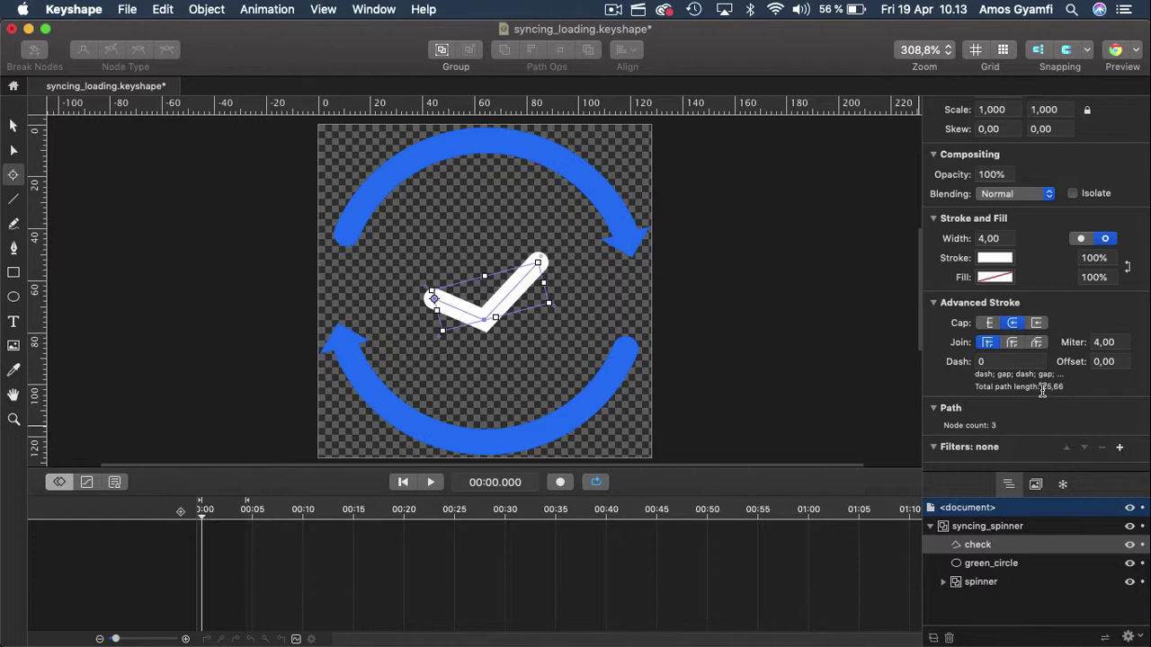
Step: Copy the check's 25,66 path length into its Dash and Offset fields, hiding the stroke
left_click_drag(1042, 389, 1070, 388)
key("cmd+c")
left_click(990, 361)
key("BackSpace")
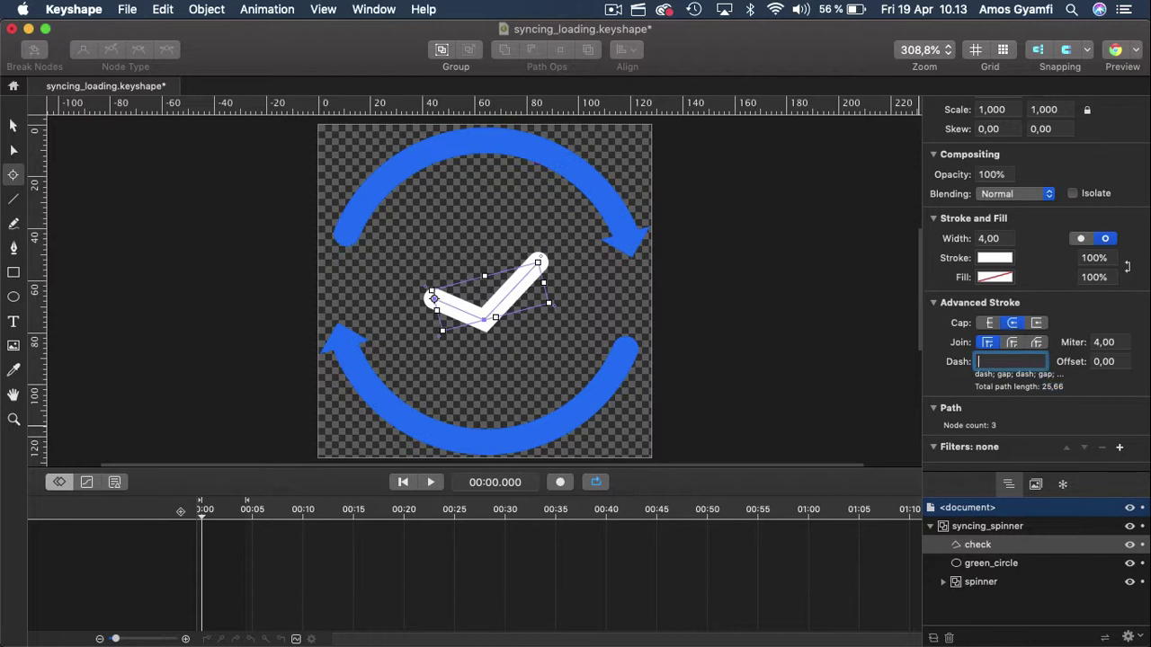
key("super+v")
left_click(1109, 362)
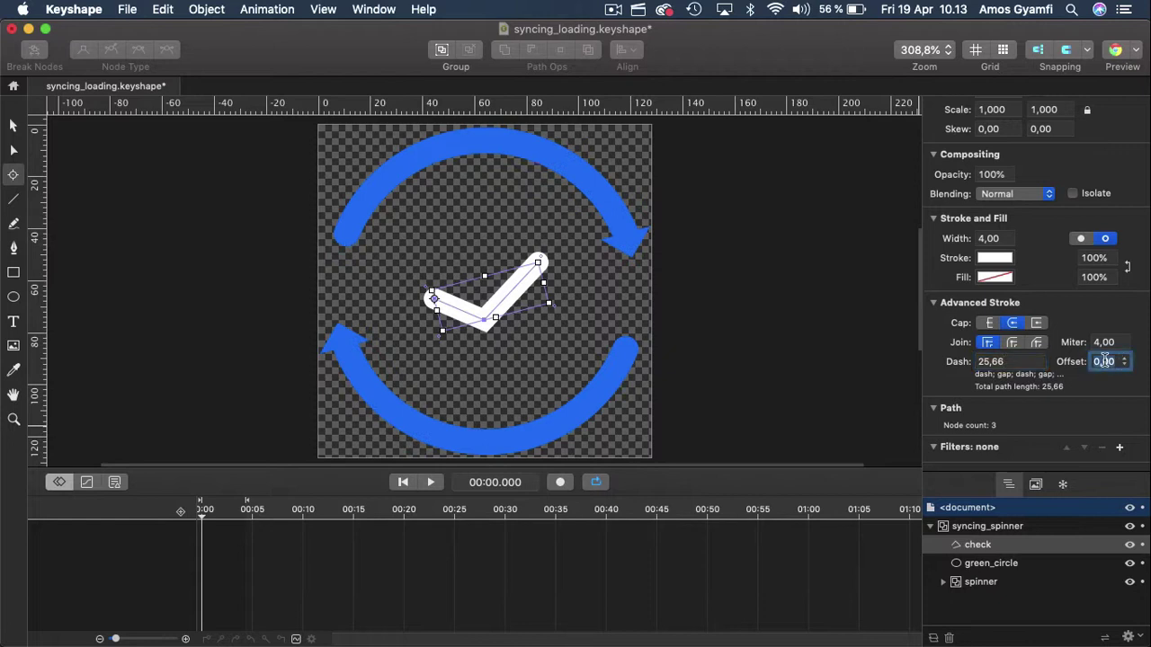
key("super+v")
key("Return")
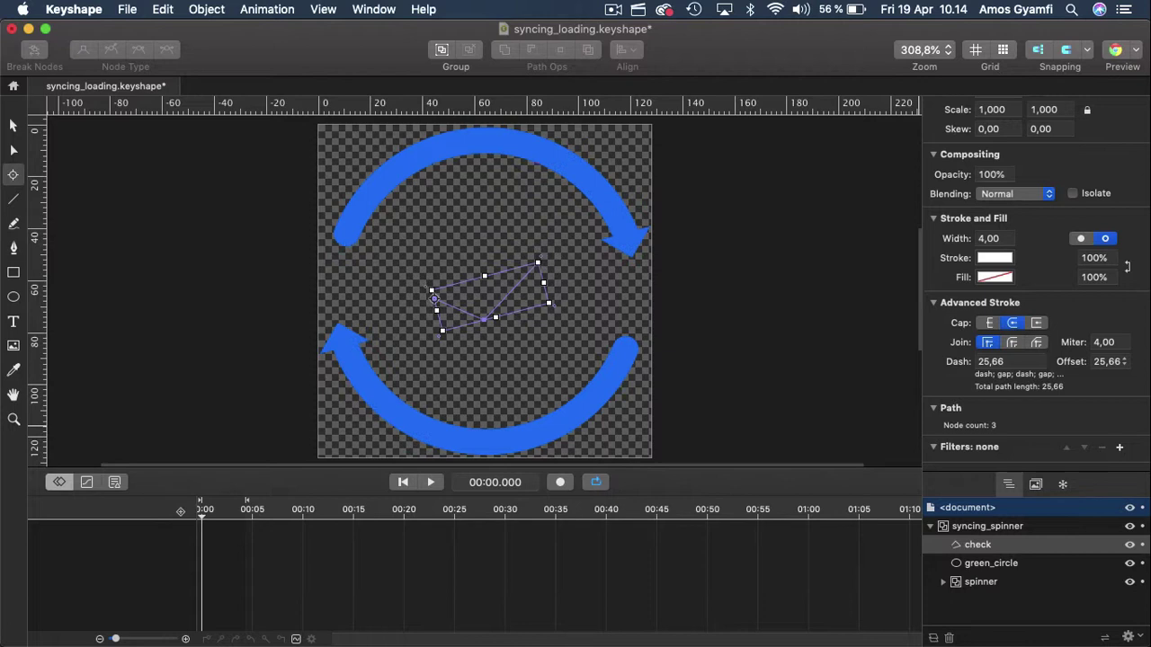
left_click(855, 410)
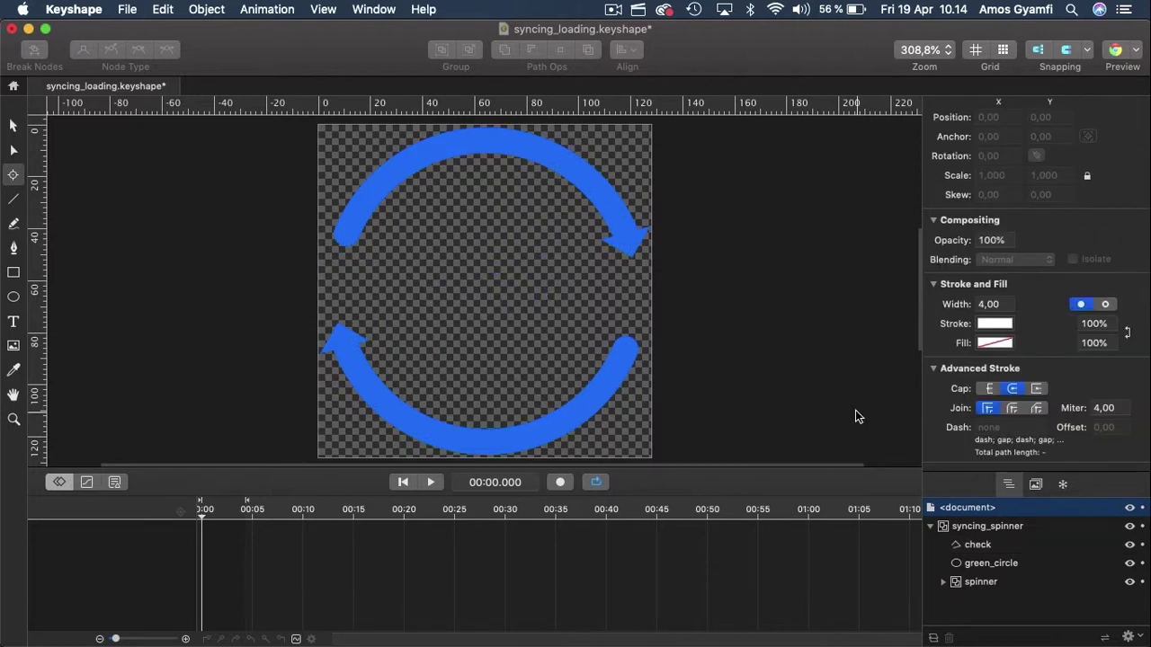
Step: Add a Rotation keyframe at 00:00 to the spinner group, then switch to Chrome
left_click(593, 405)
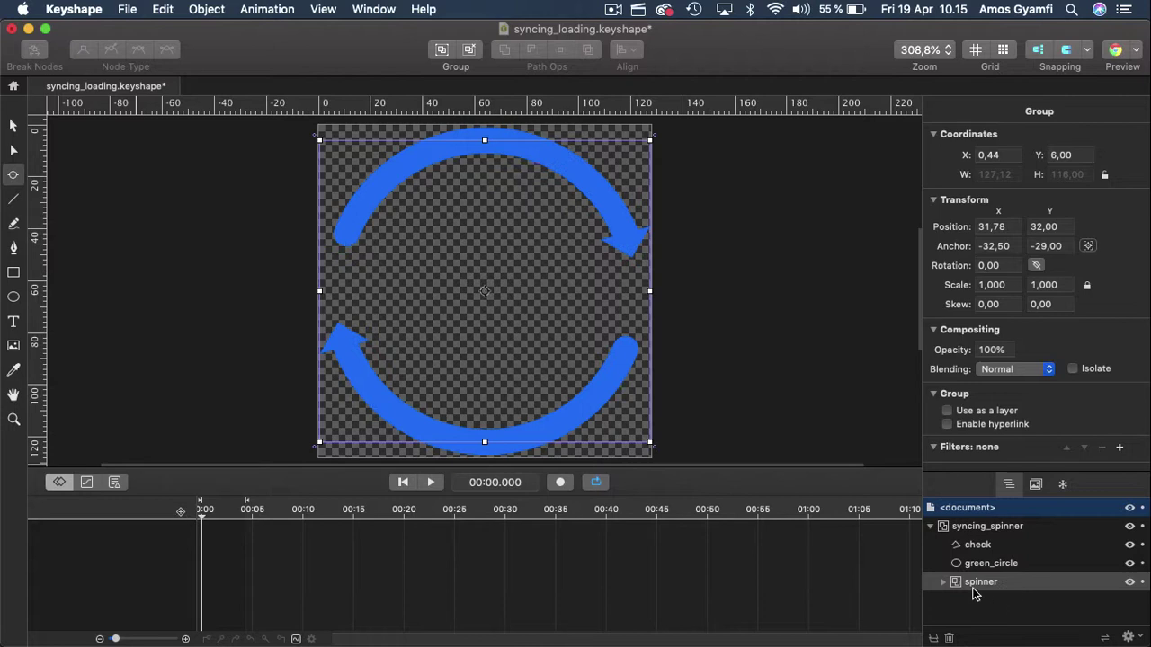
left_click(181, 514)
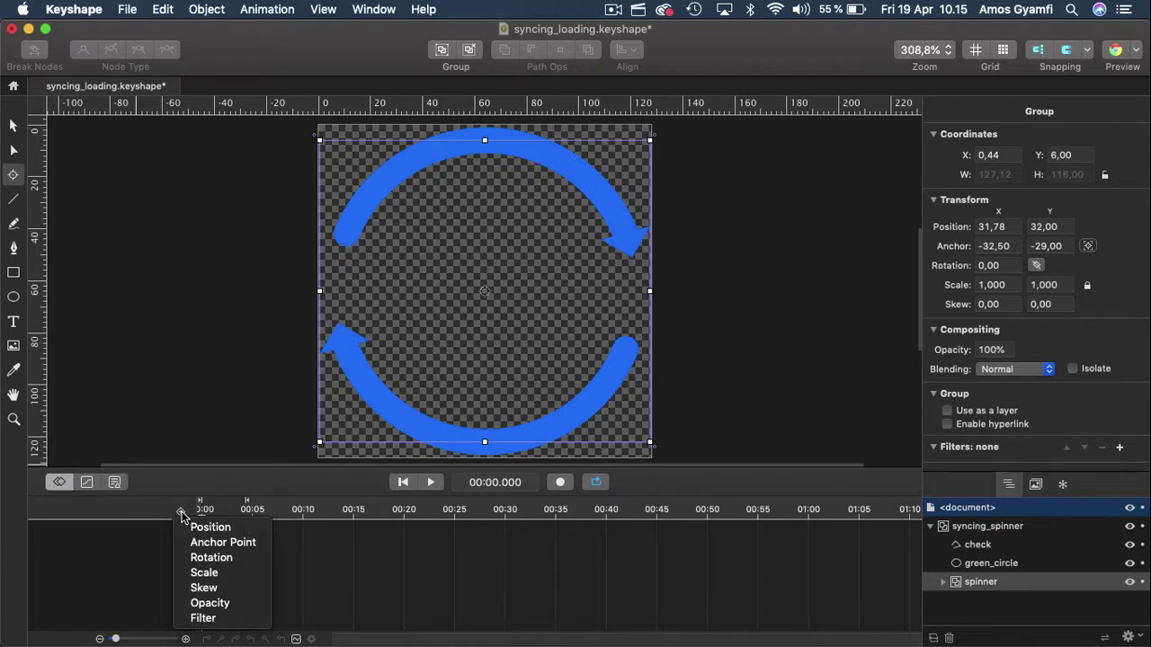
left_click(220, 559)
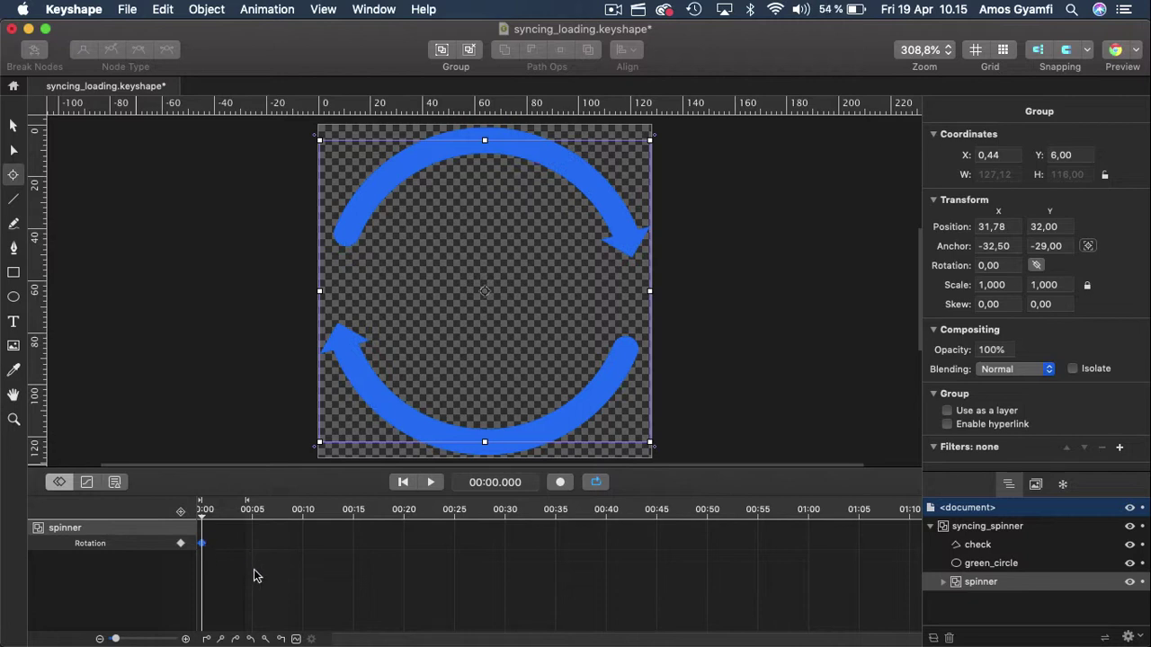
mouse_move(265, 641)
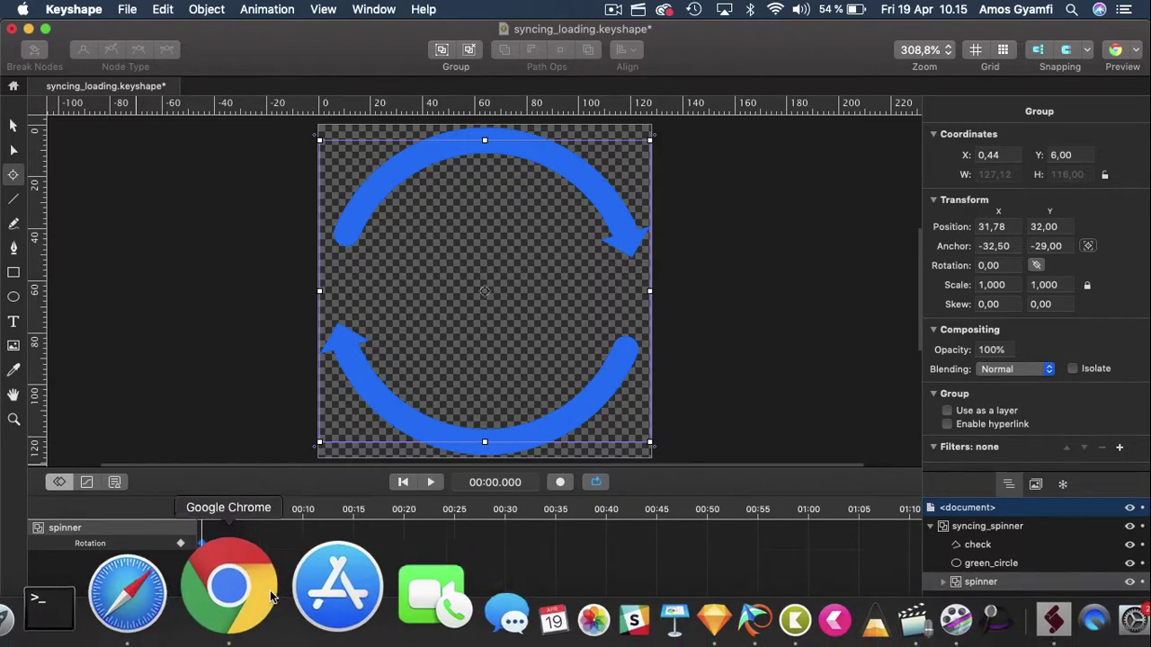
left_click(269, 590)
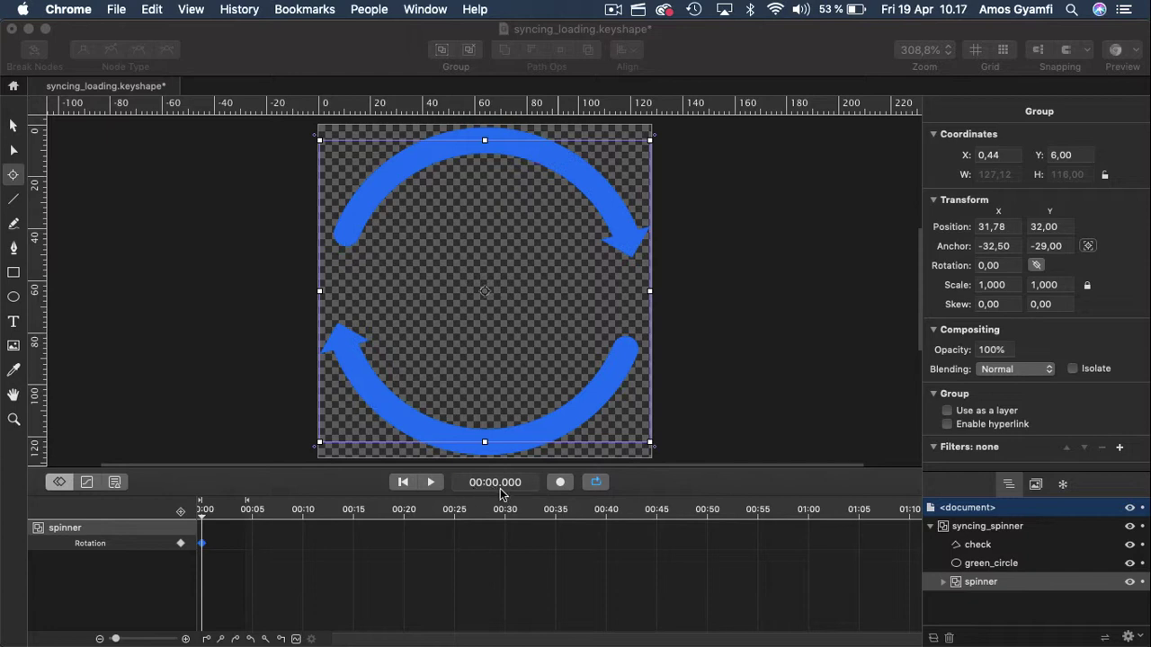
Step: Move the playhead to 00:03 and turn on Auto-Keyframe recording
left_click(496, 482)
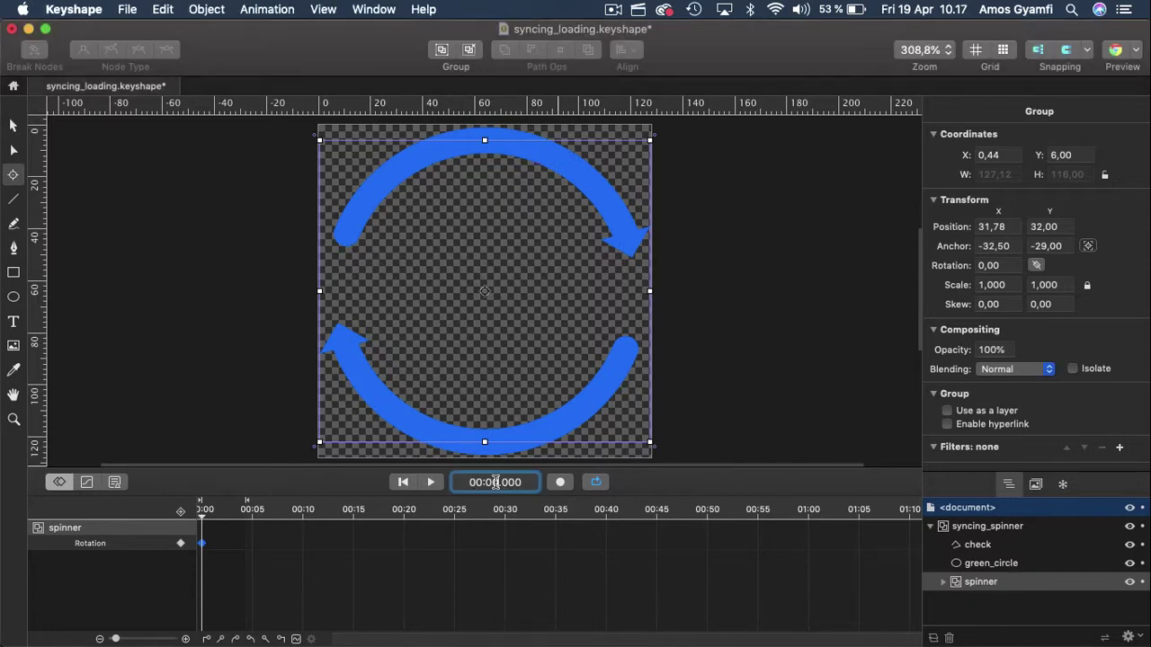
key("BackSpace")
type("3")
key("Return")
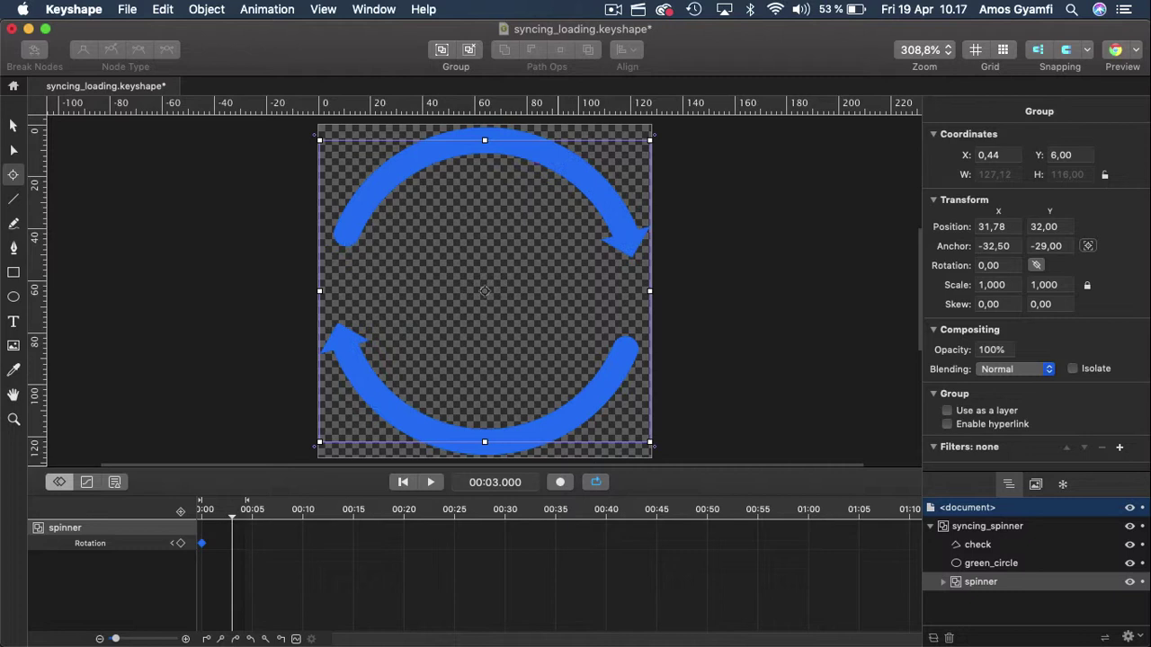
left_click(560, 483)
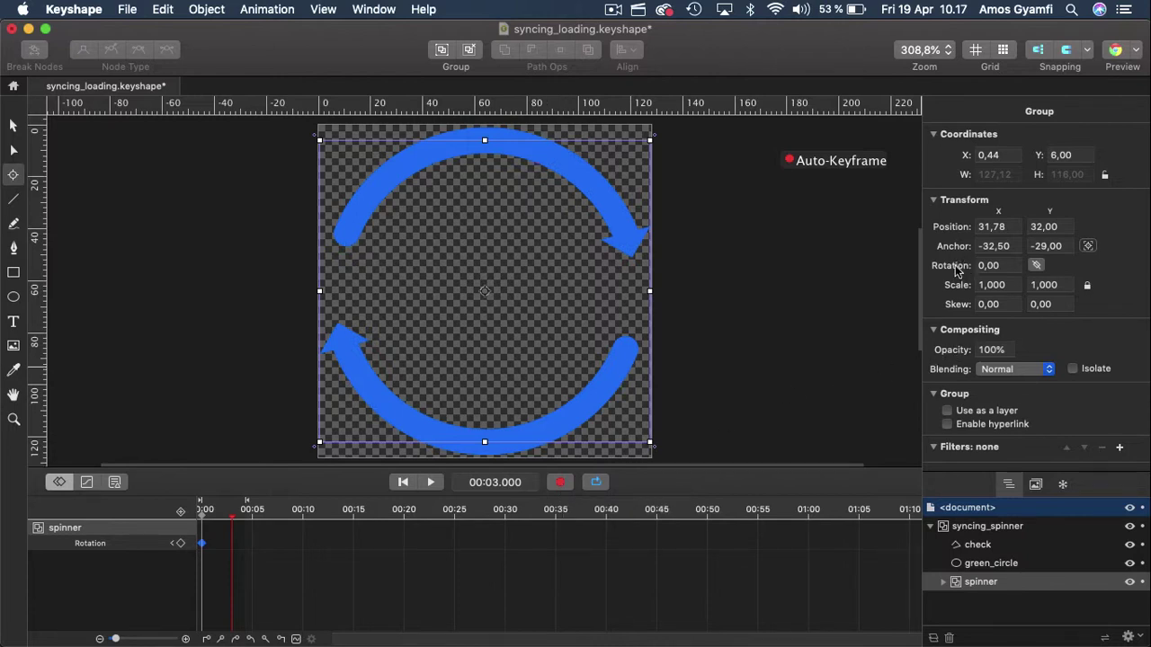
Step: Set the spinner's Rotation to 1080 at 00:03 and play the animation
left_click(983, 267)
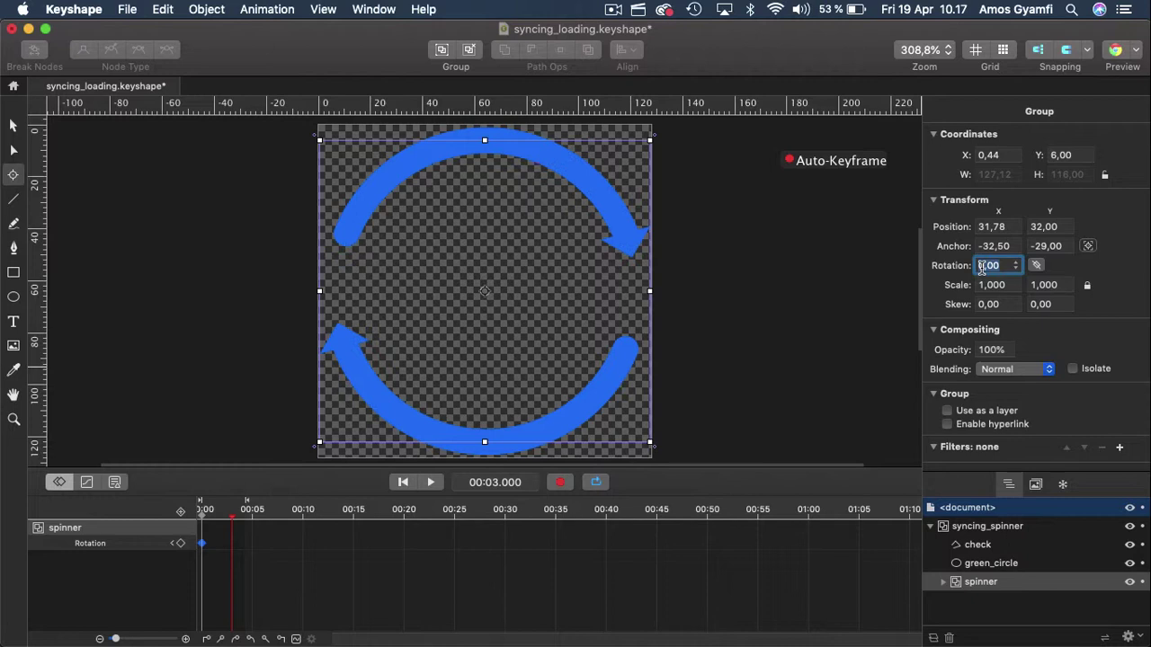
type("1080")
key("Return")
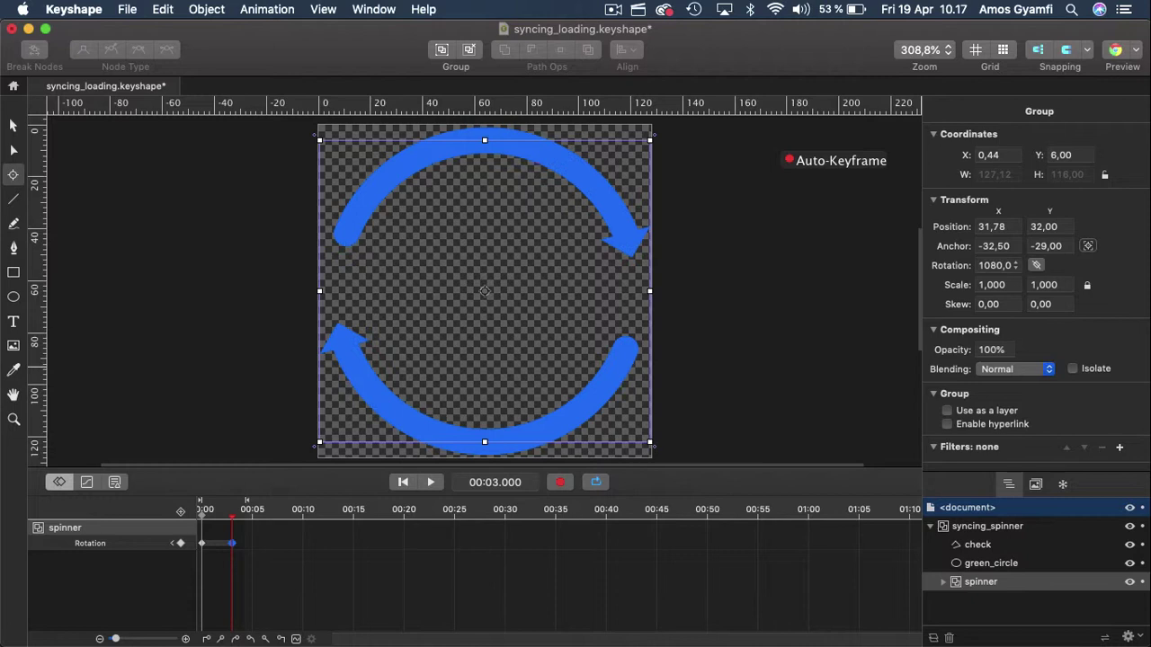
key("space")
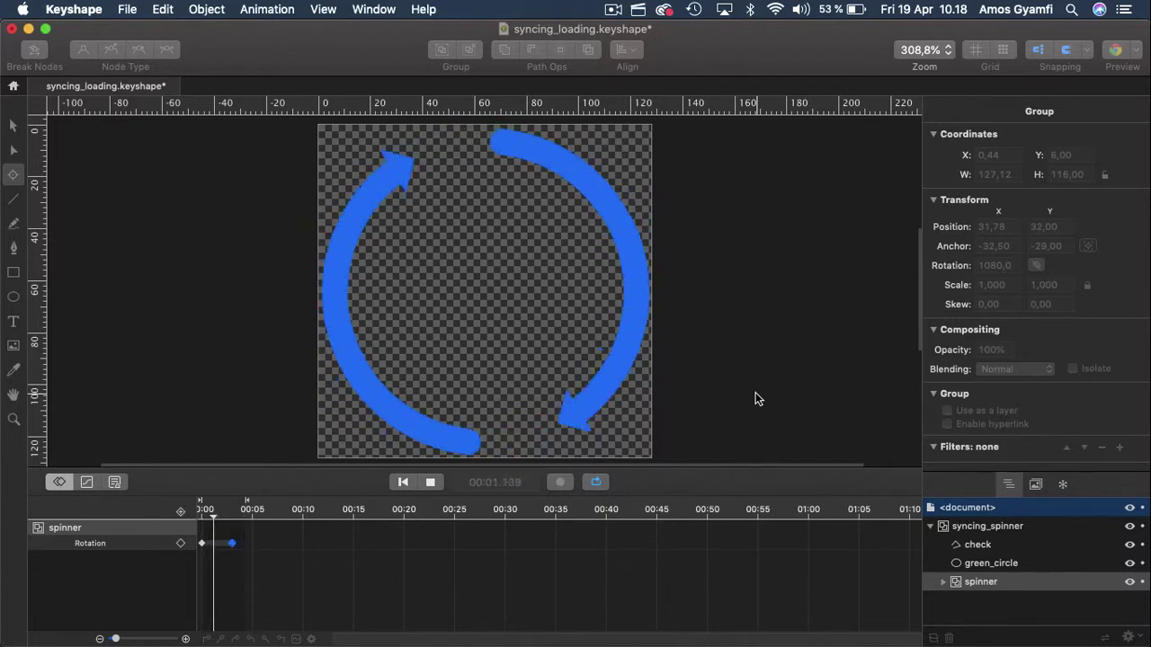
Step: Stop playback, preview the spinning arrows in the browser, then return and rewind to 00:00.000
left_click(431, 483)
left_click(704, 402)
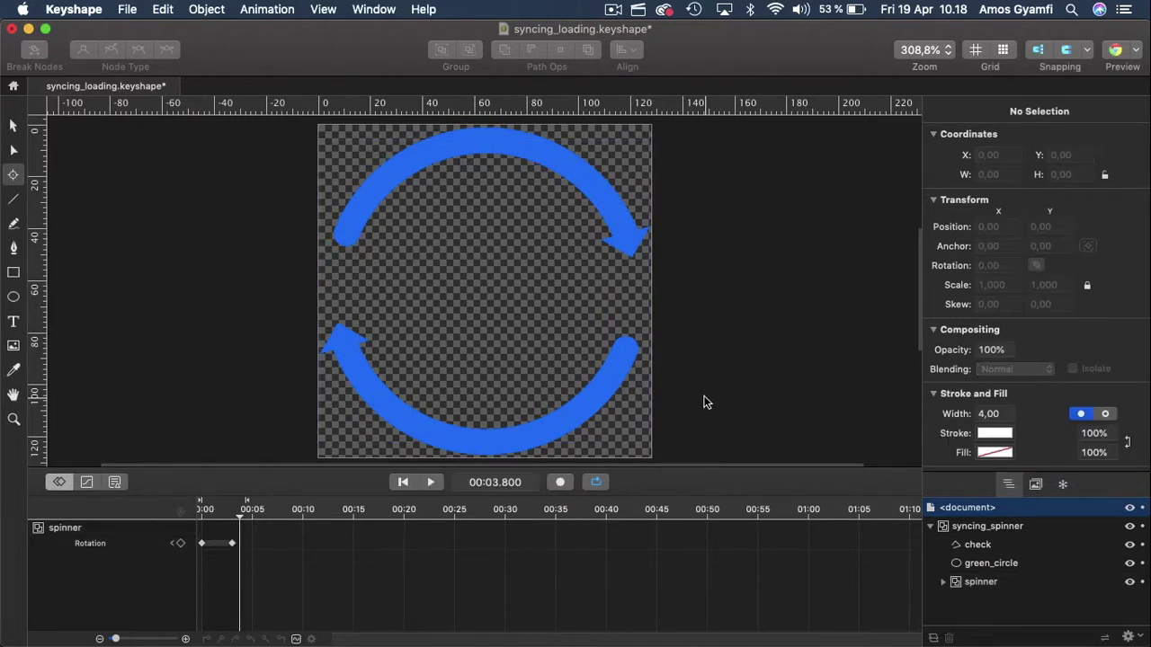
key("super+r")
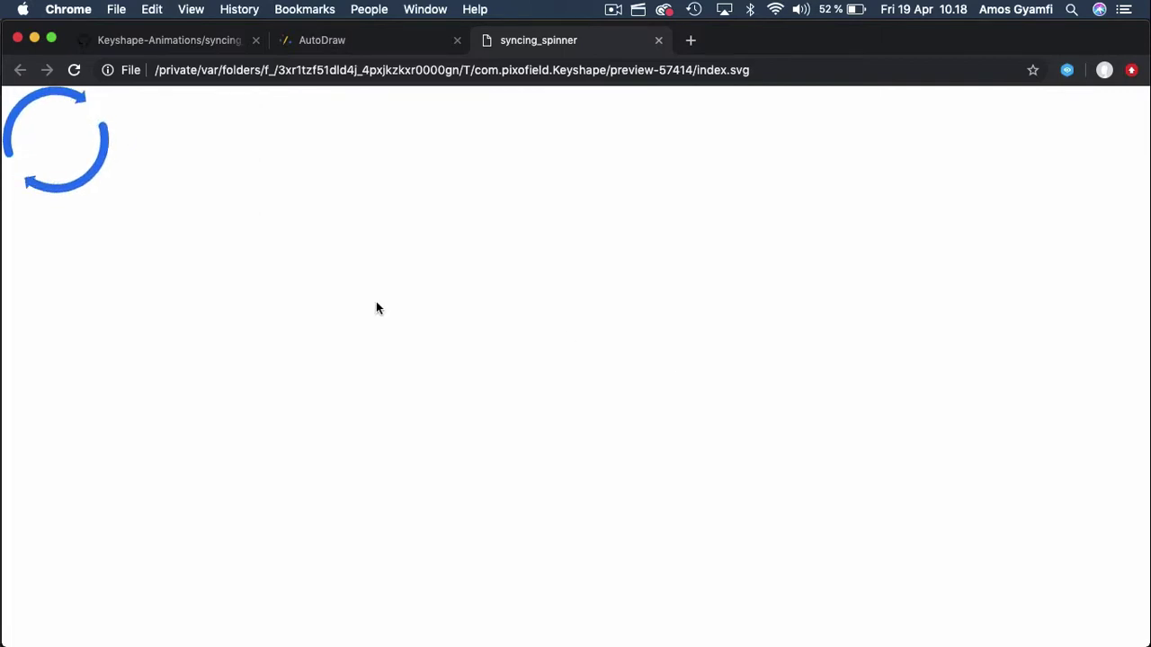
left_click(35, 38)
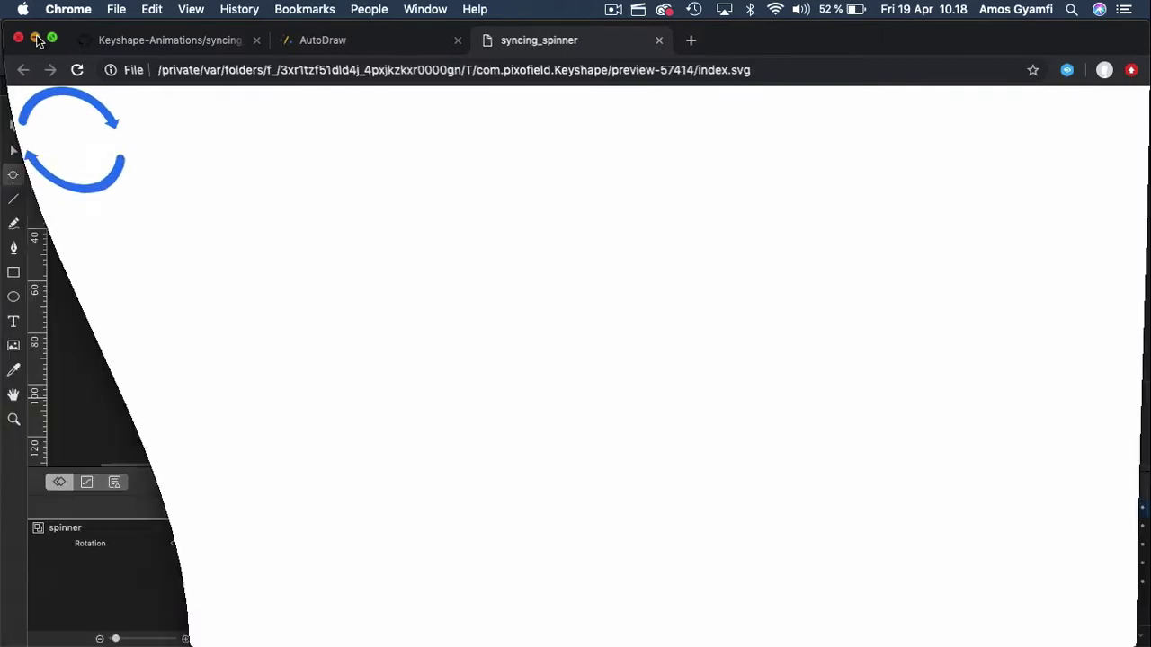
left_click(731, 394)
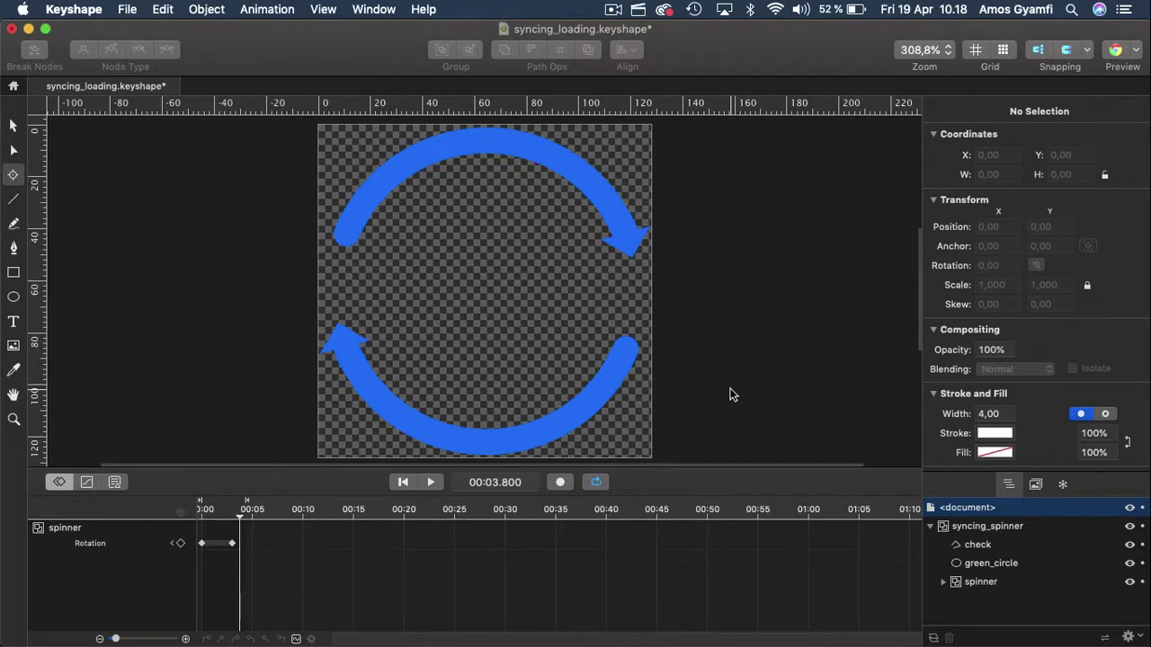
key("Home")
Step: Add a Scale track to green_circle with a 0 keyframe at 00:00, then move to 00:03
left_click(994, 564)
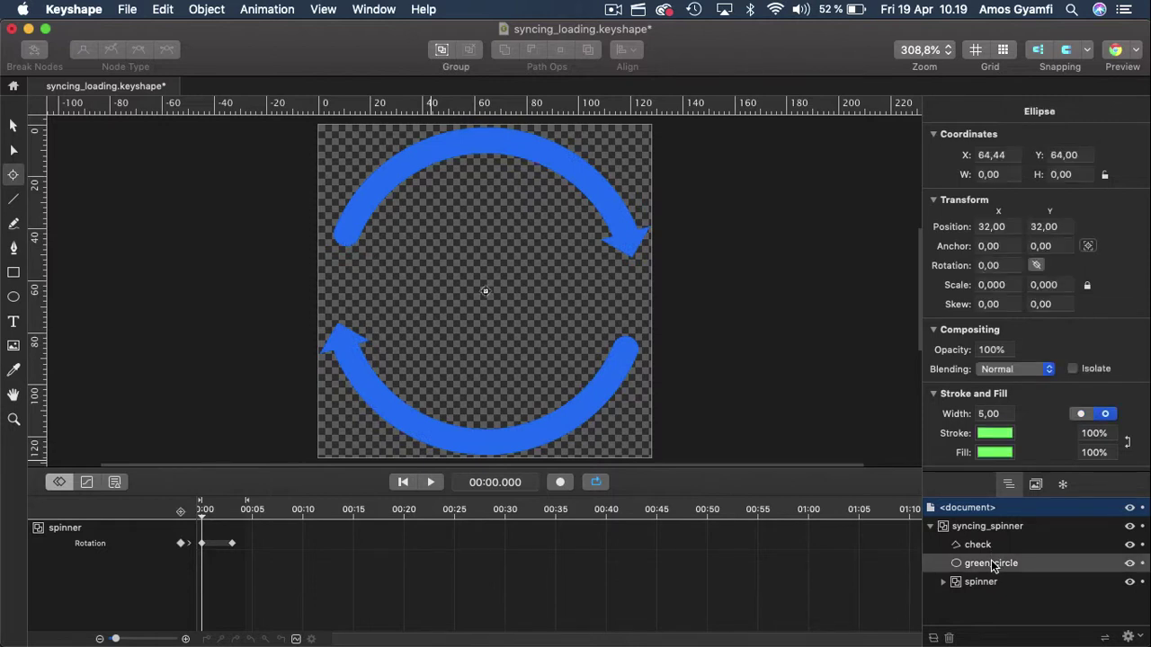
left_click(180, 513)
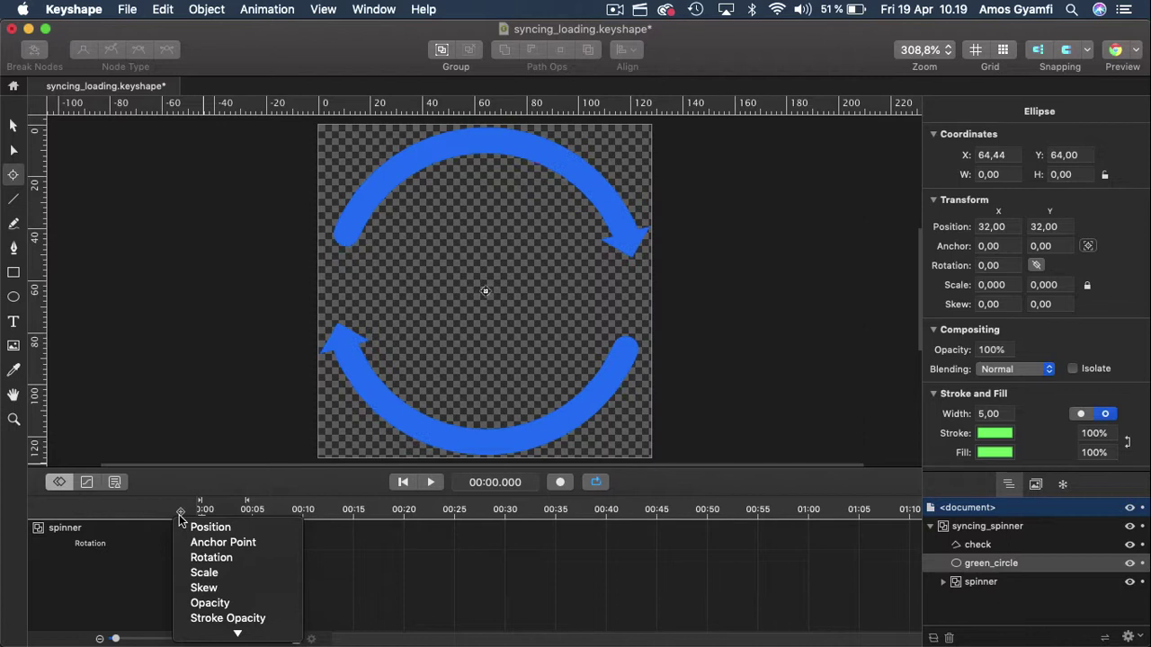
left_click(205, 573)
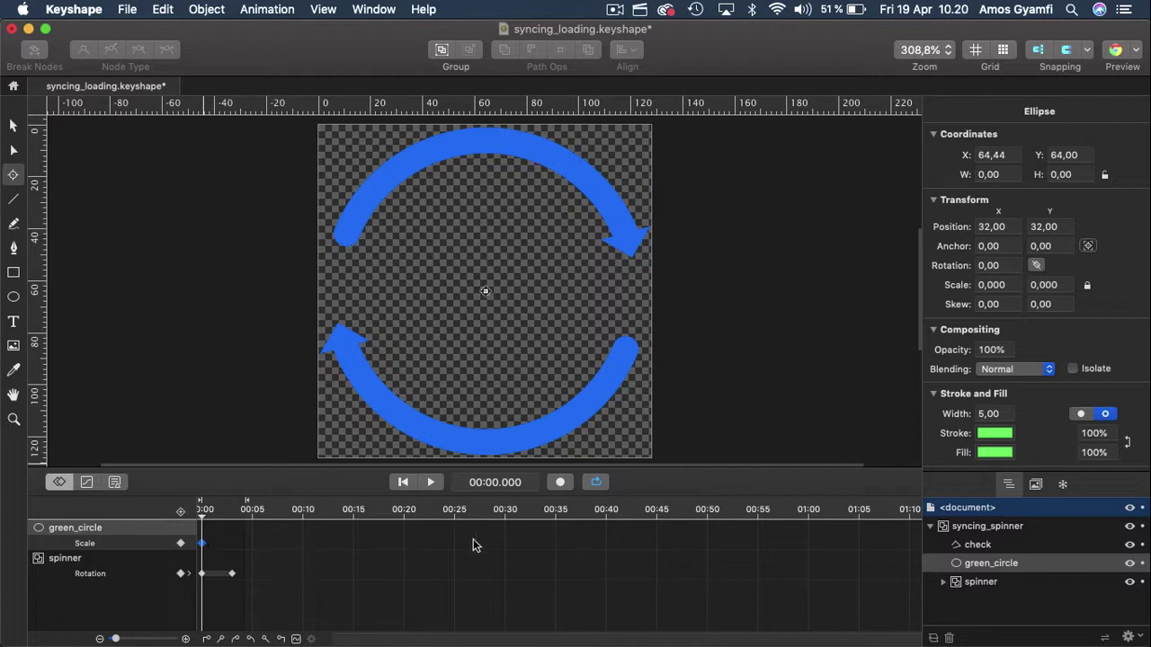
left_click(498, 483)
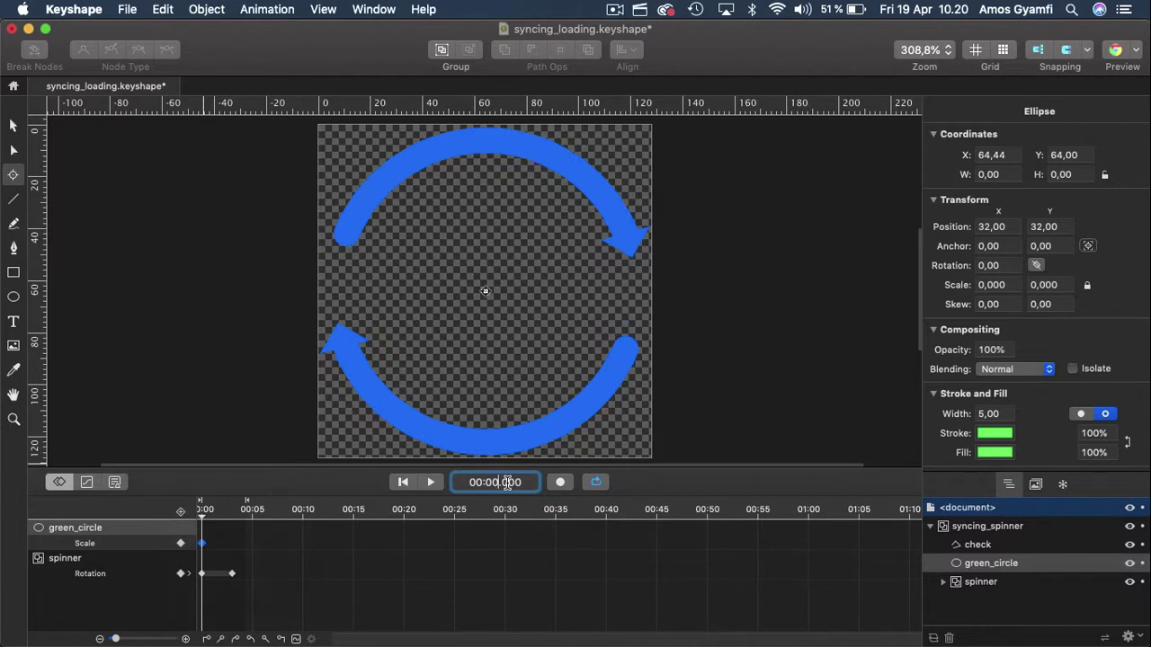
key("BackSpace")
type("3")
key("Return")
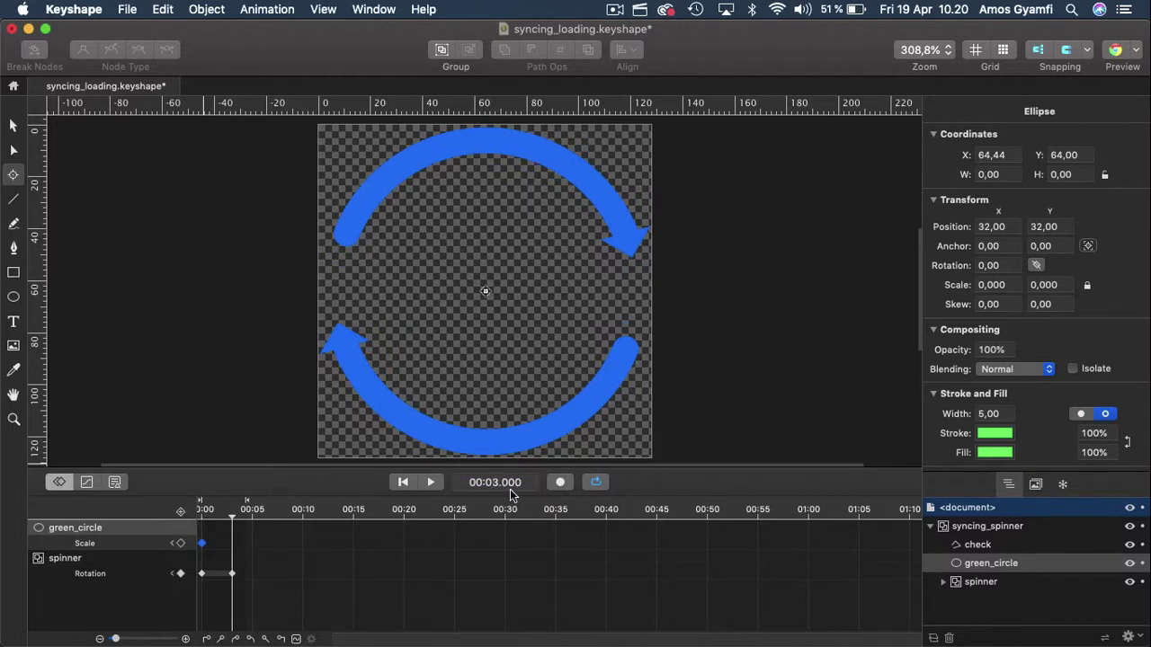
Step: With Auto-Keyframe on, set green_circle's Scale to 1 at 00:03, then rewind and stop recording
left_click(561, 483)
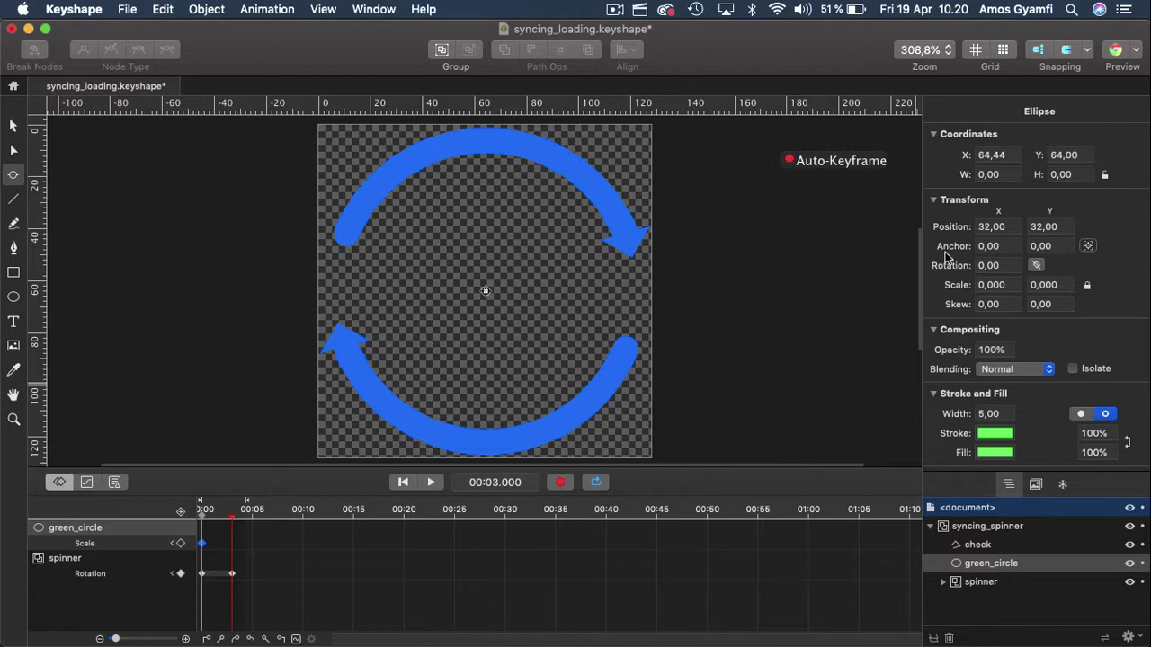
double_click(980, 285)
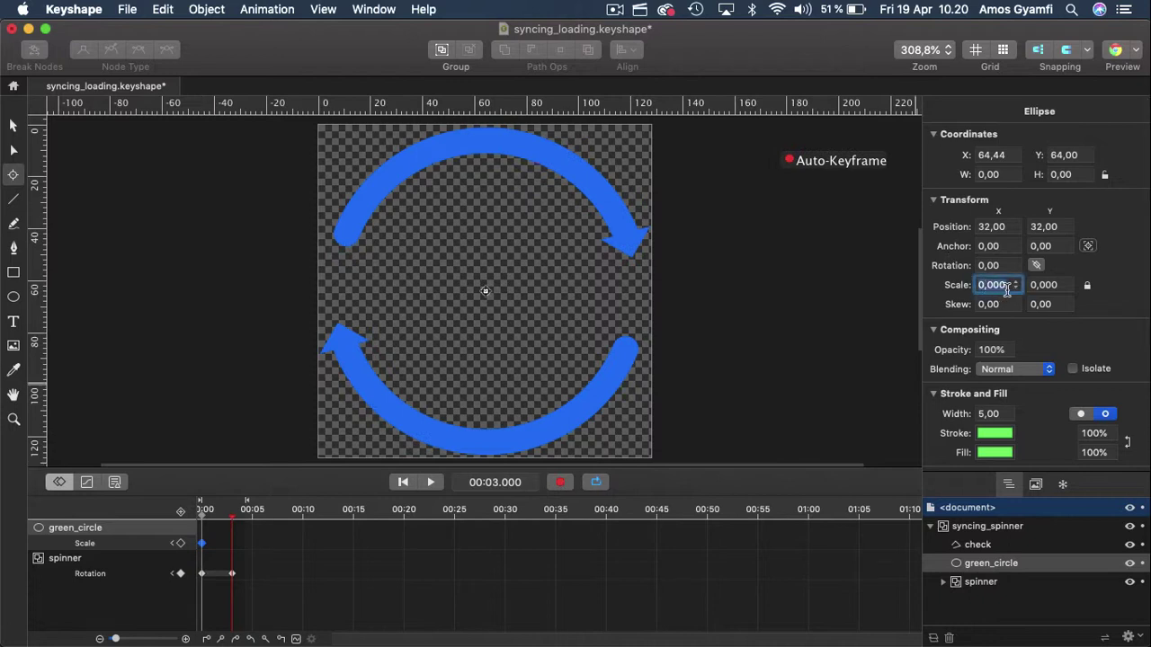
type("1")
key("Return")
left_click_drag(233, 523, 194, 514)
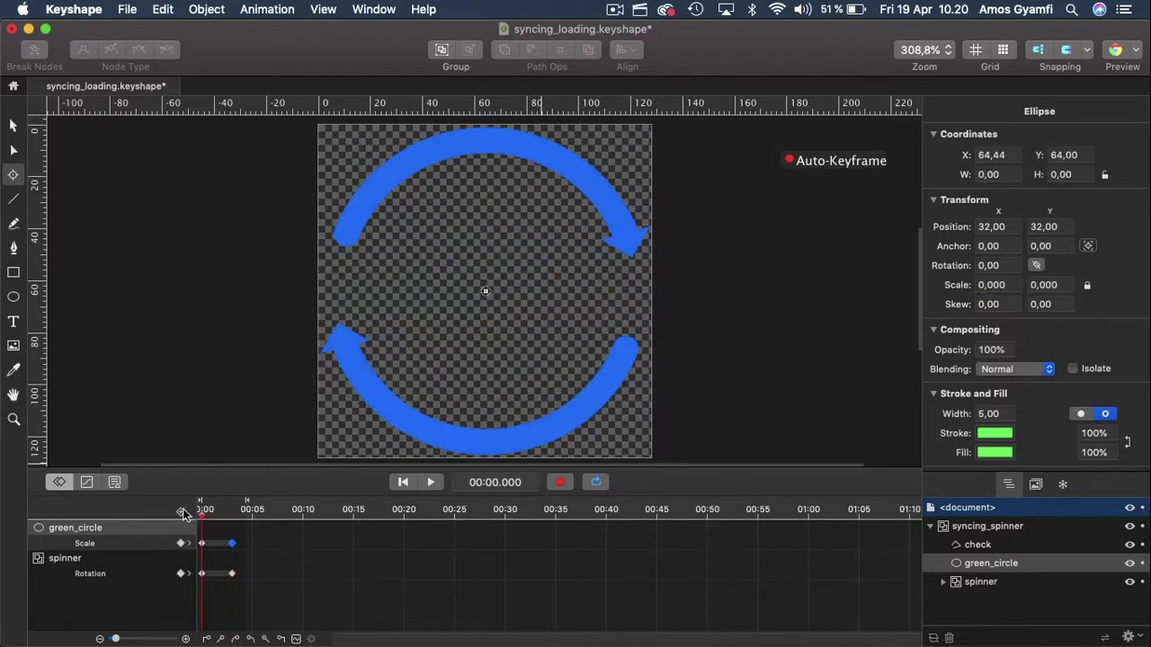
left_click(561, 485)
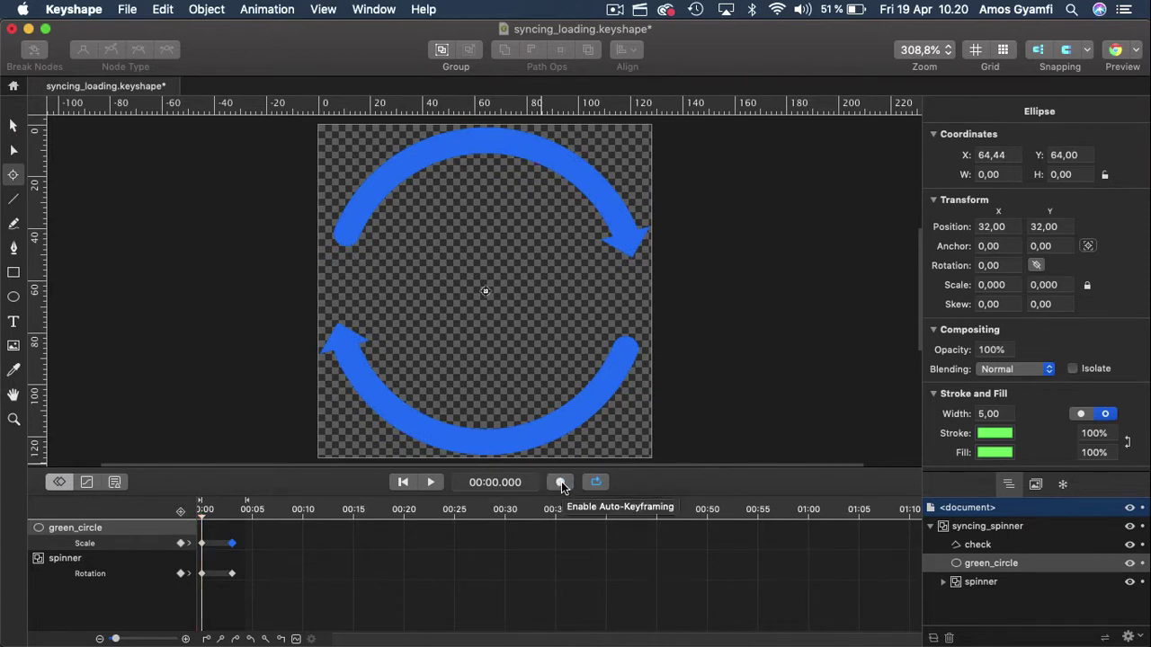
left_click(429, 483)
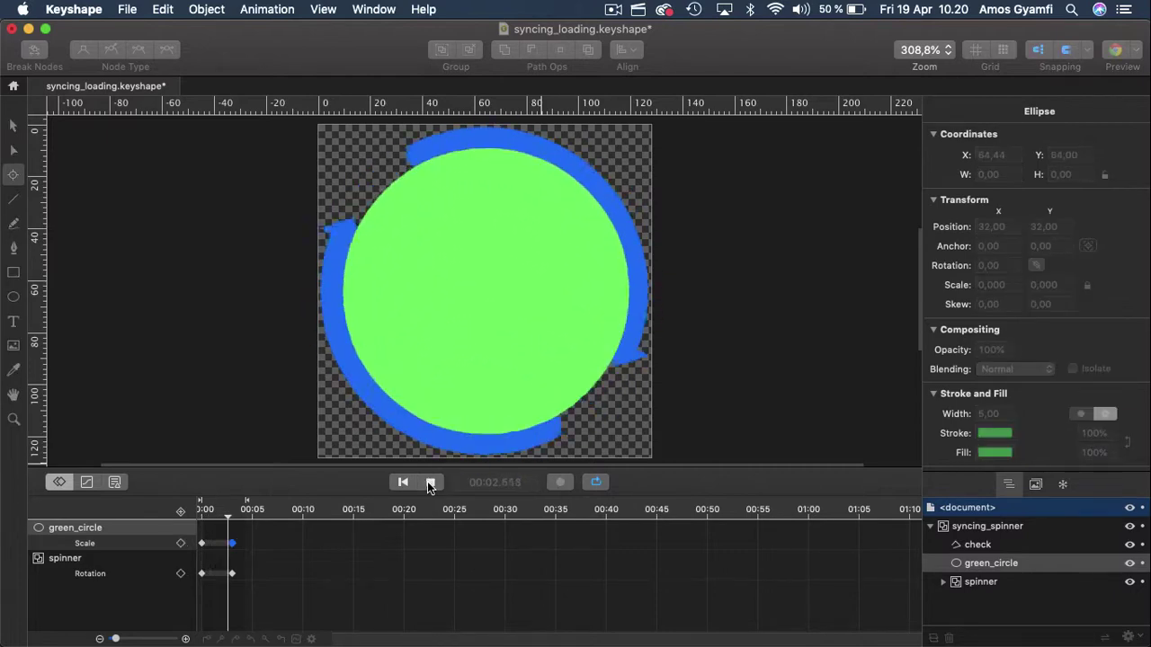
left_click(429, 483)
left_click(429, 483)
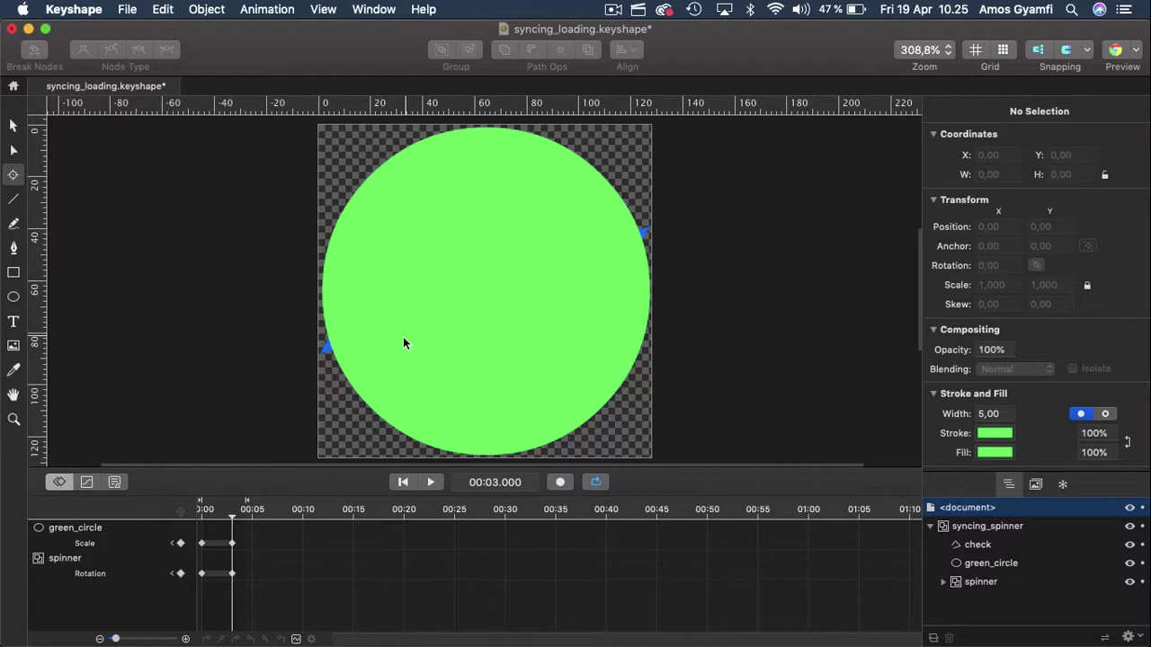
Step: Add an Opacity keyframe to the spinner group at 3 seconds
left_click(981, 581)
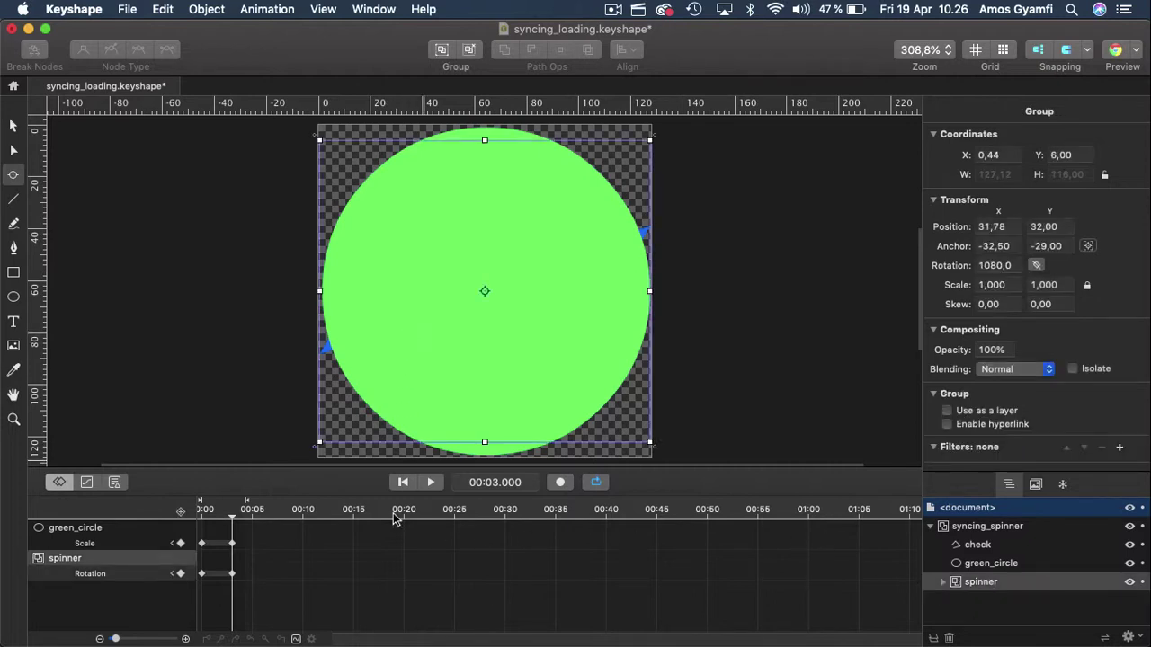
double_click(230, 544)
left_click(181, 514)
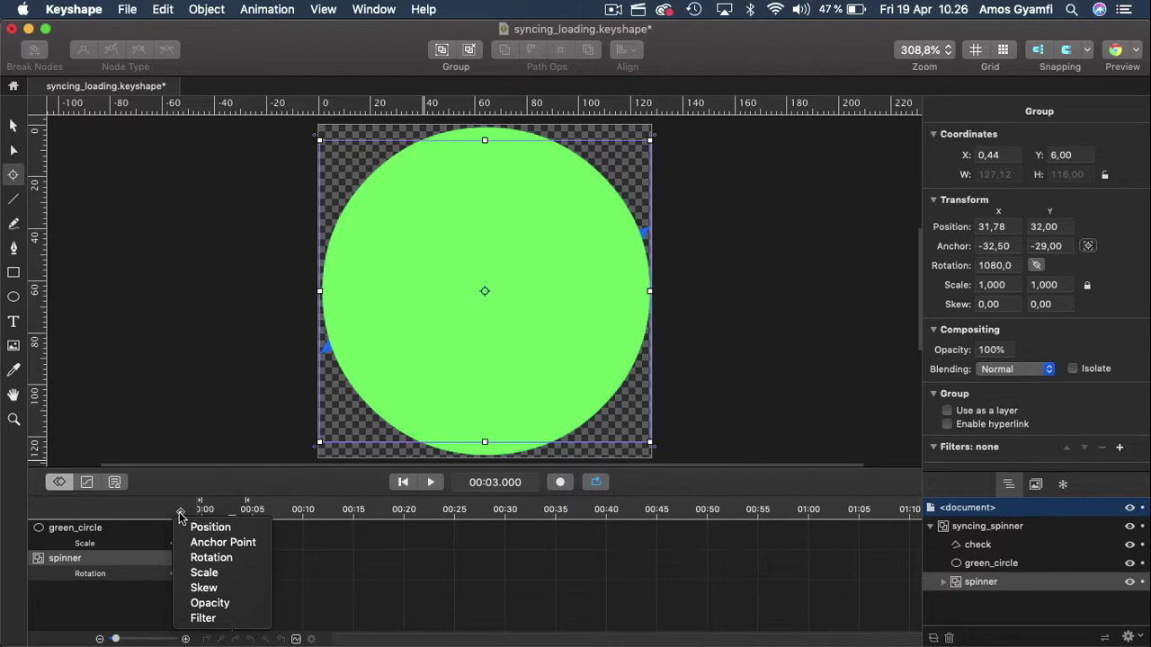
left_click(214, 603)
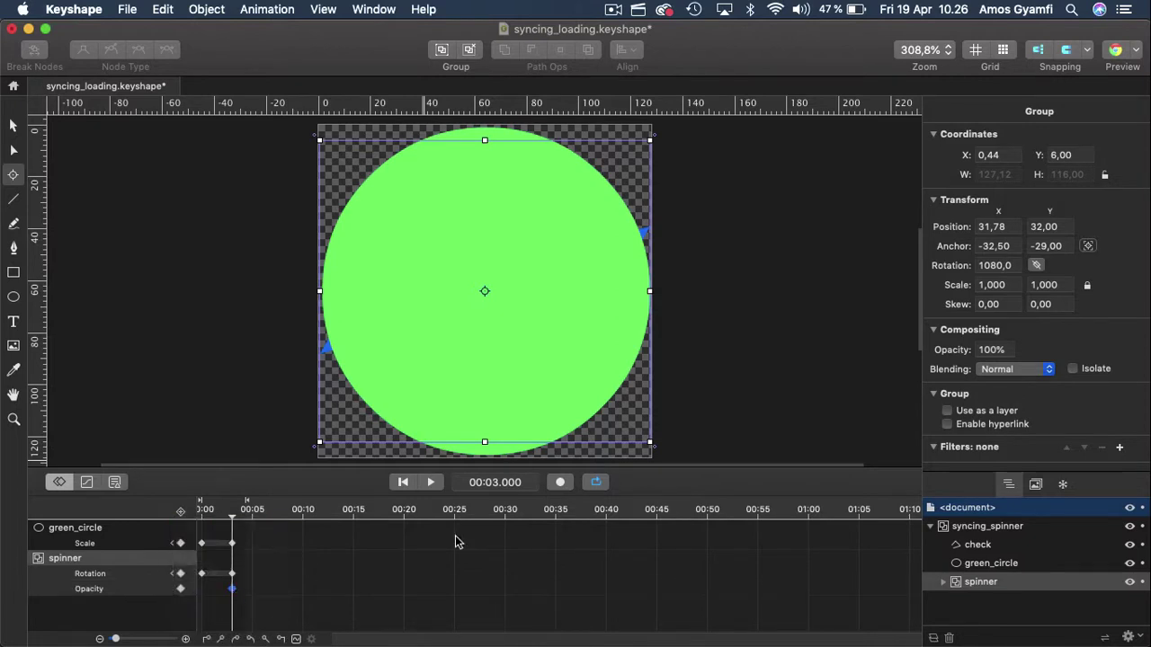
Step: With Auto-Keyframe on, set spinner opacity to 0% at 00:03.800, then stop recording and rewind
left_click(559, 486)
left_click_drag(233, 522, 240, 524)
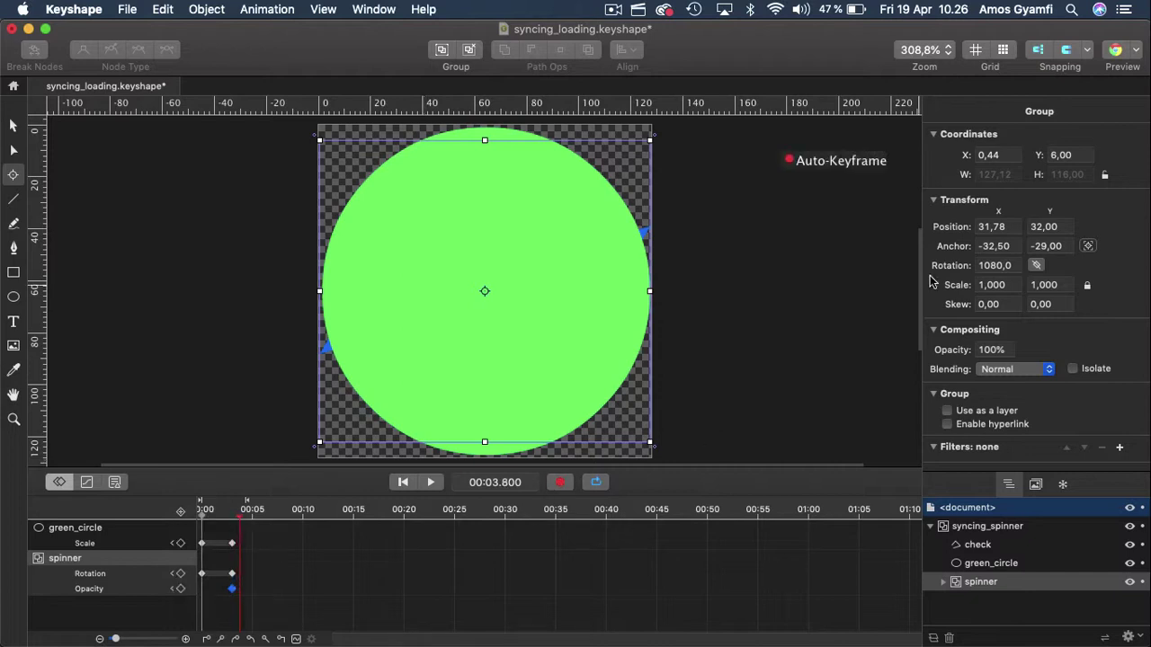
left_click(980, 350)
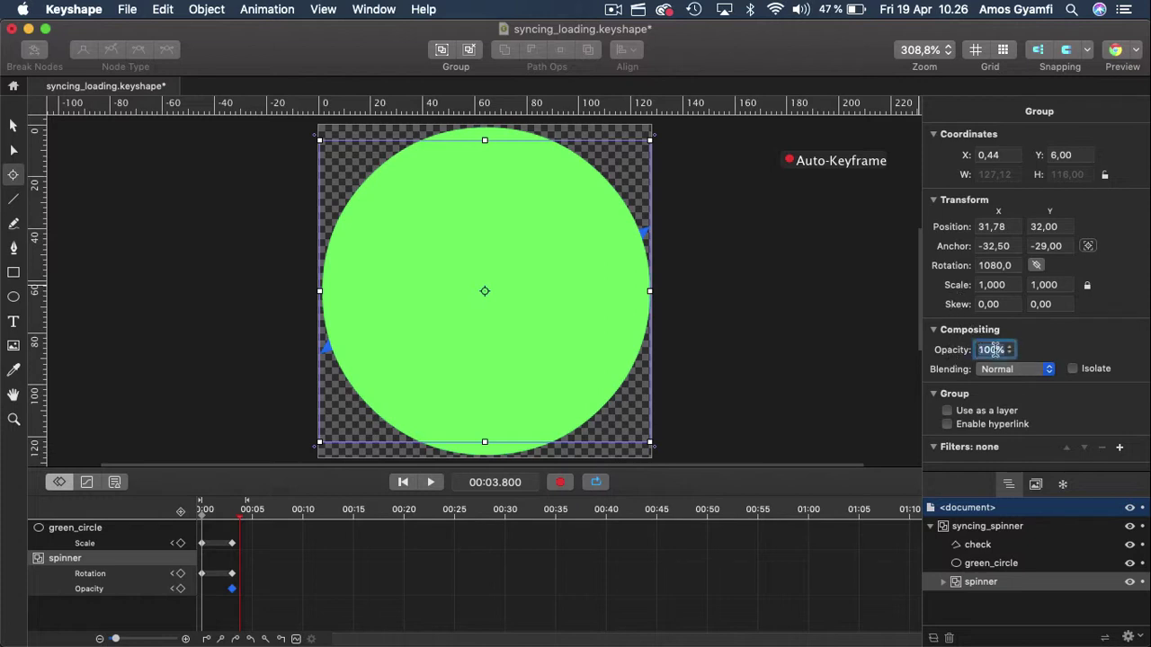
left_click(1010, 353)
type("0")
key("Return")
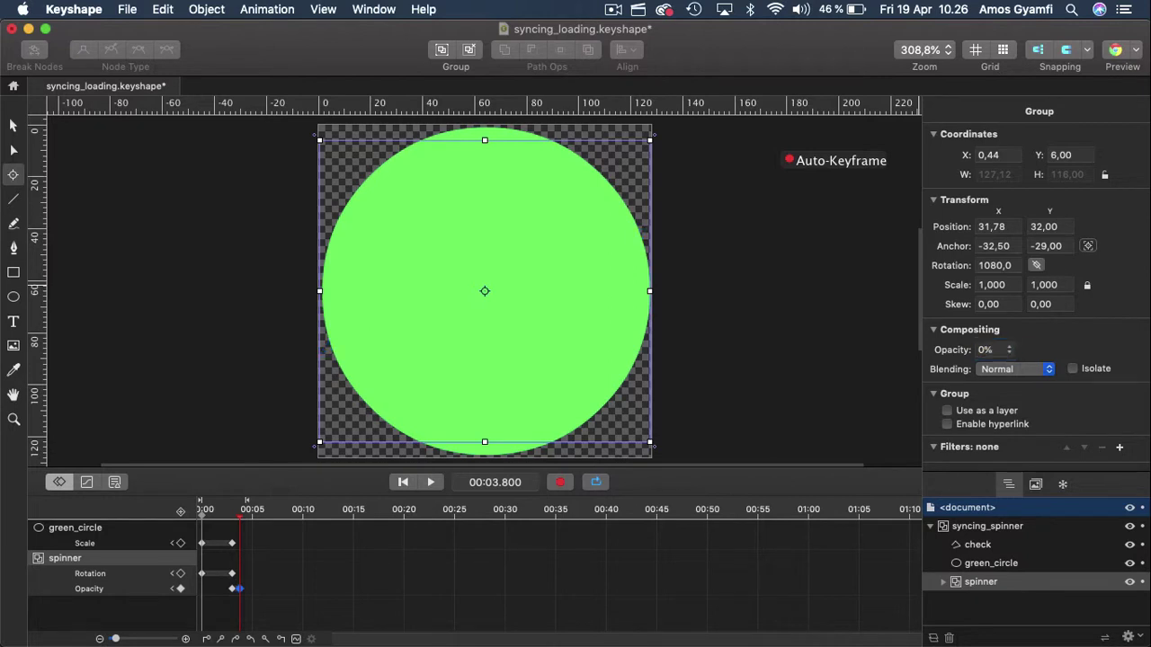
left_click(561, 482)
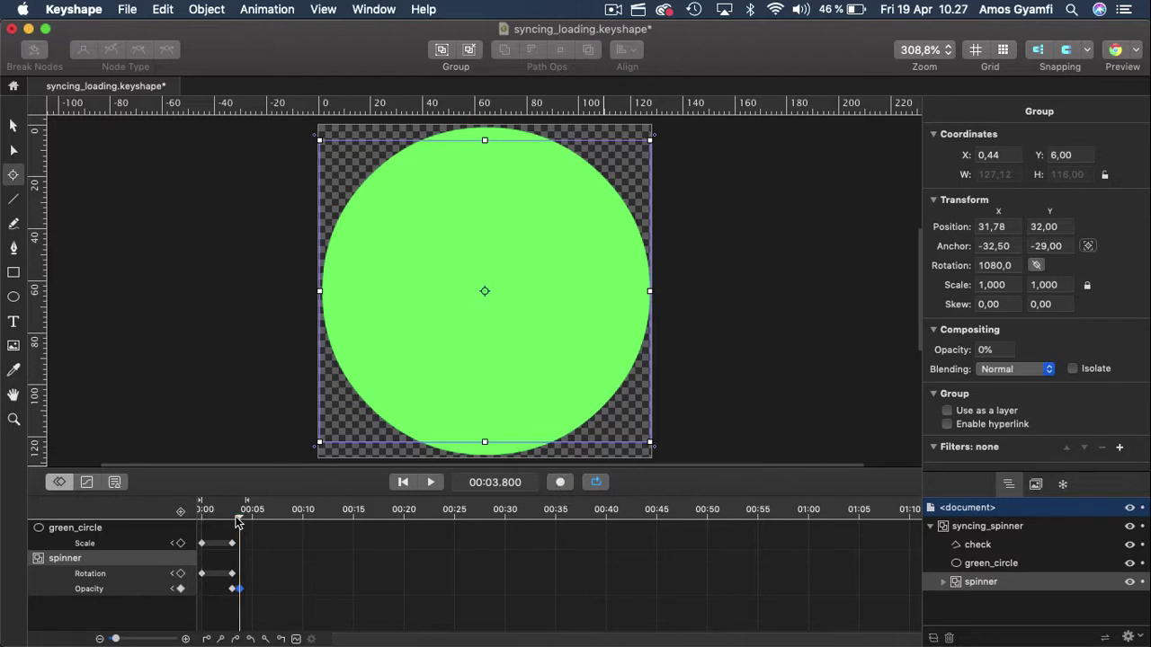
left_click_drag(240, 524, 172, 527)
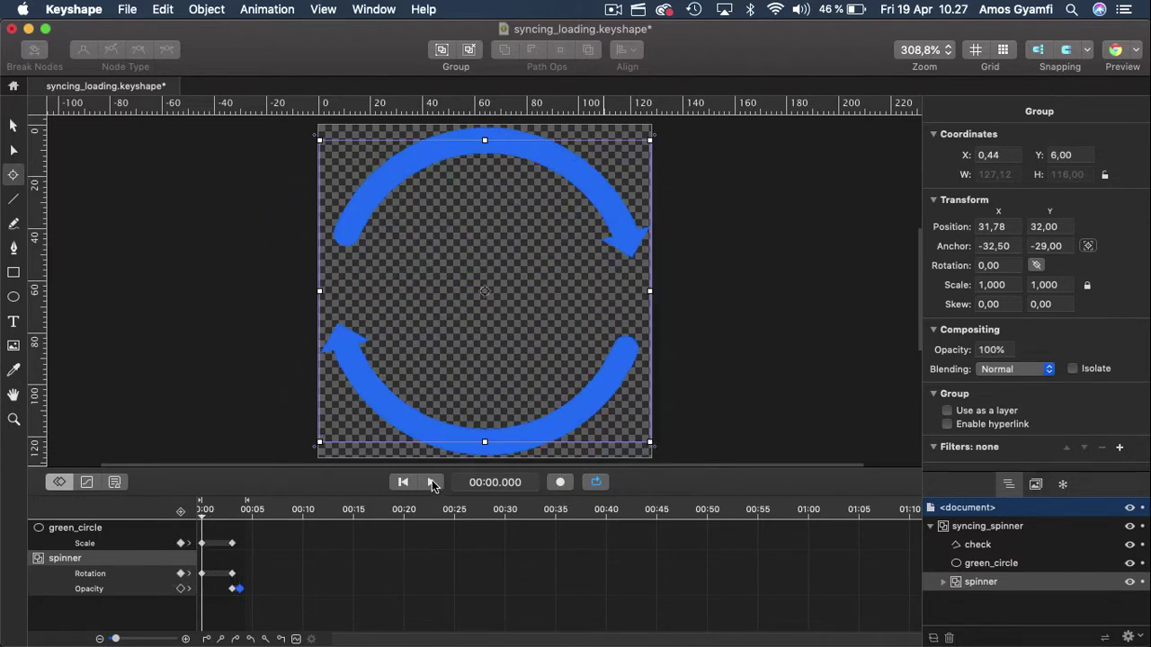
Step: Play the fade, drag the spinner's Opacity keyframes slightly earlier, and replay to review
left_click(432, 482)
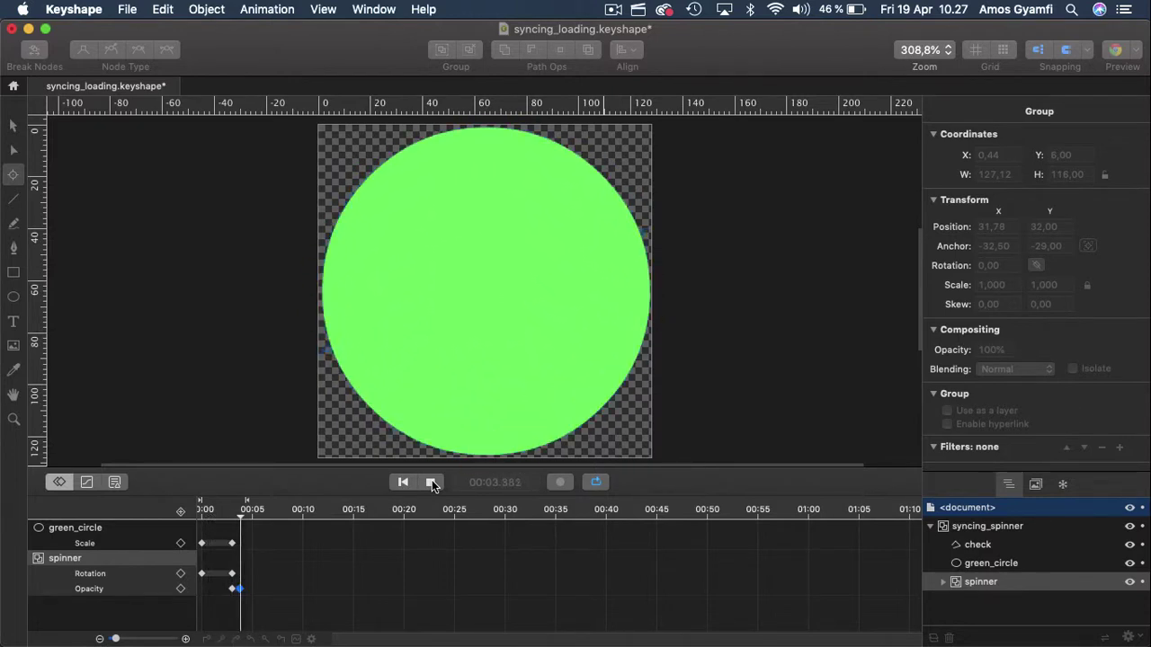
left_click(432, 482)
left_click(264, 601)
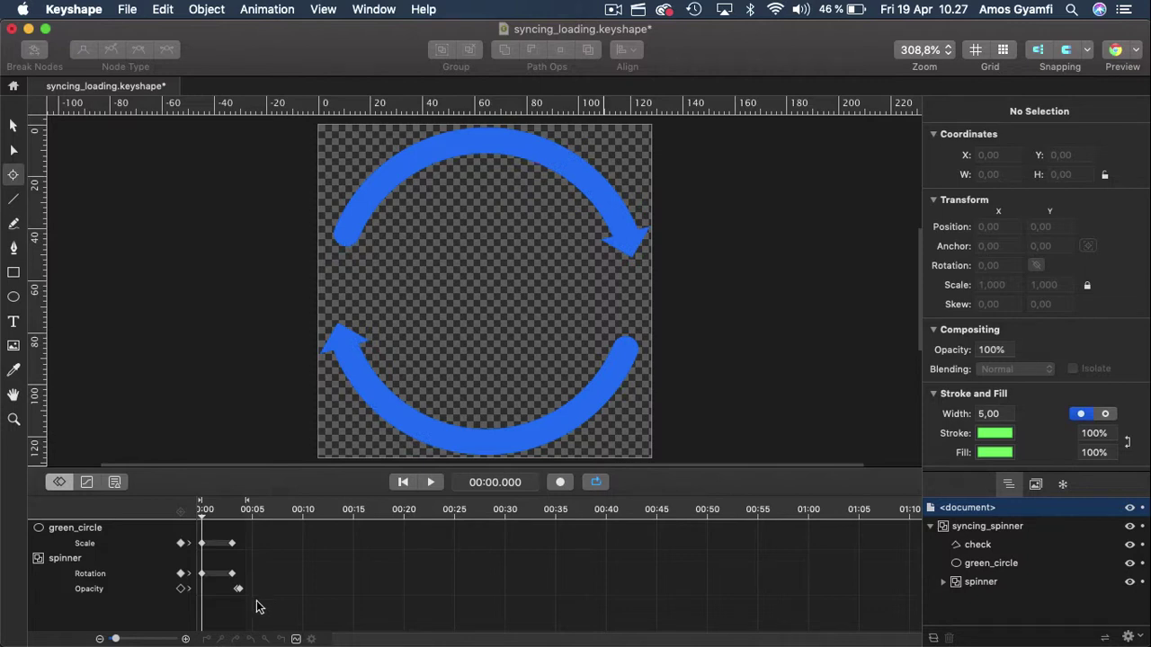
left_click_drag(258, 602, 232, 591)
left_click(311, 560)
left_click(431, 483)
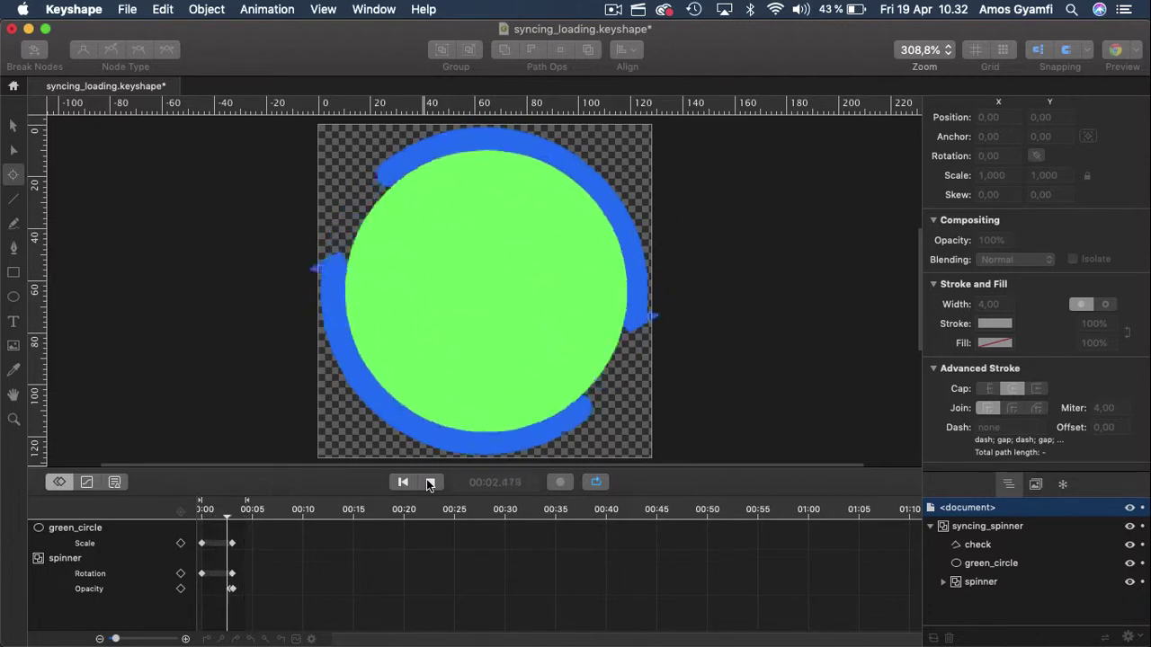
Step: Stop playback and add a Stroke Dash Offset track to the check path
left_click(429, 481)
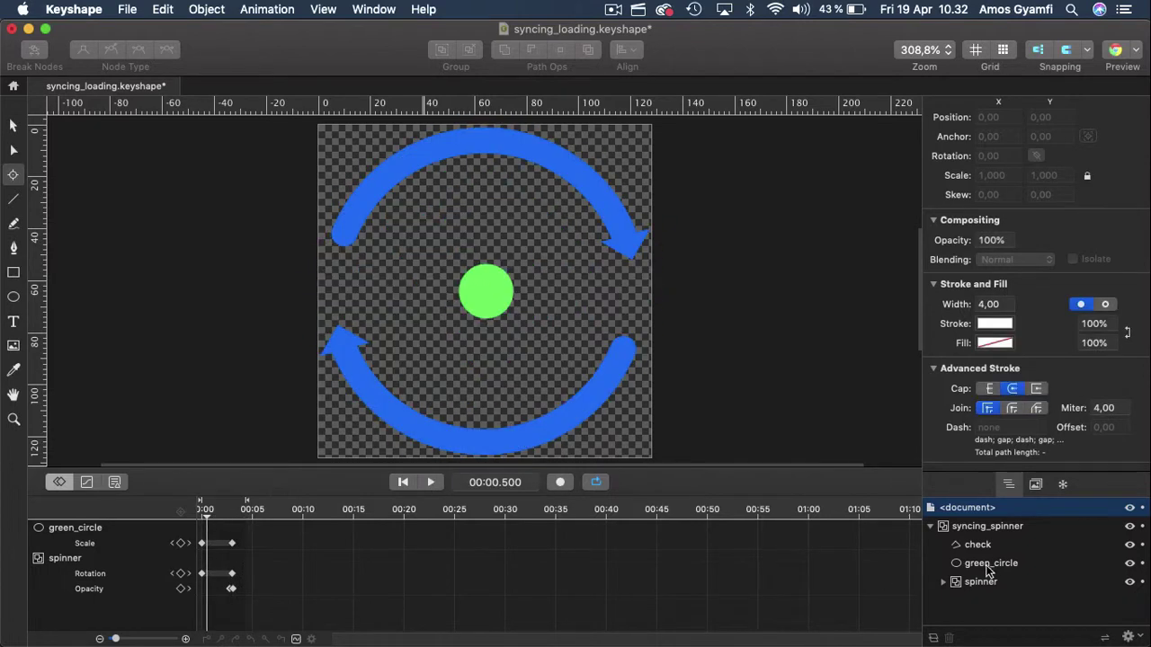
left_click(993, 547)
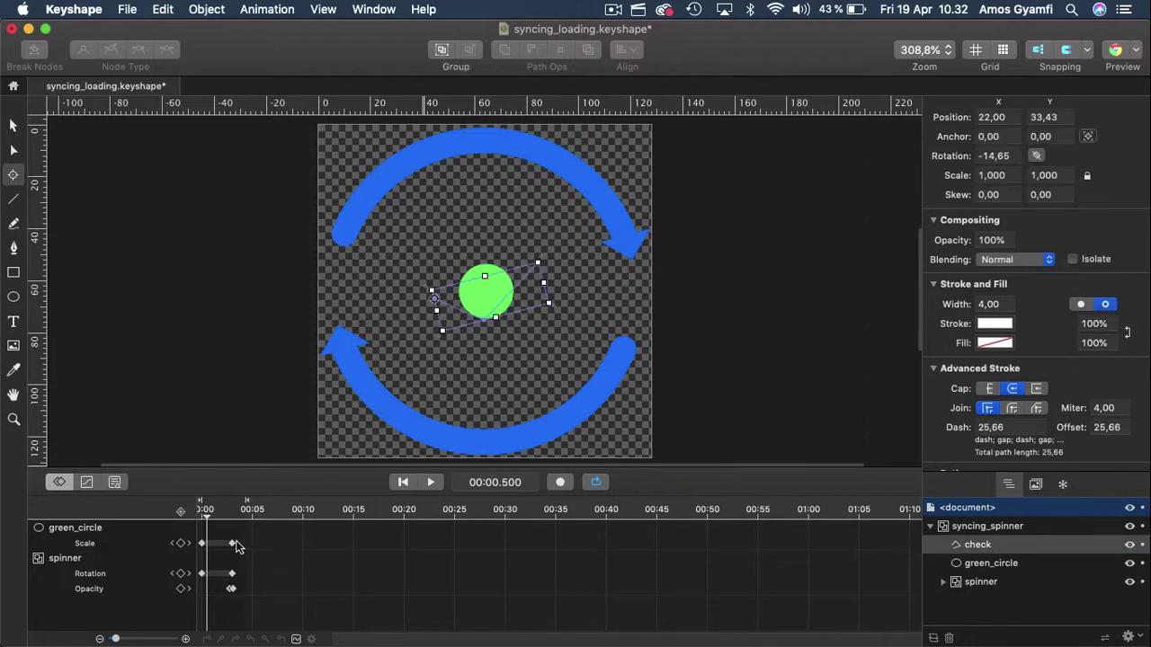
left_click(180, 513)
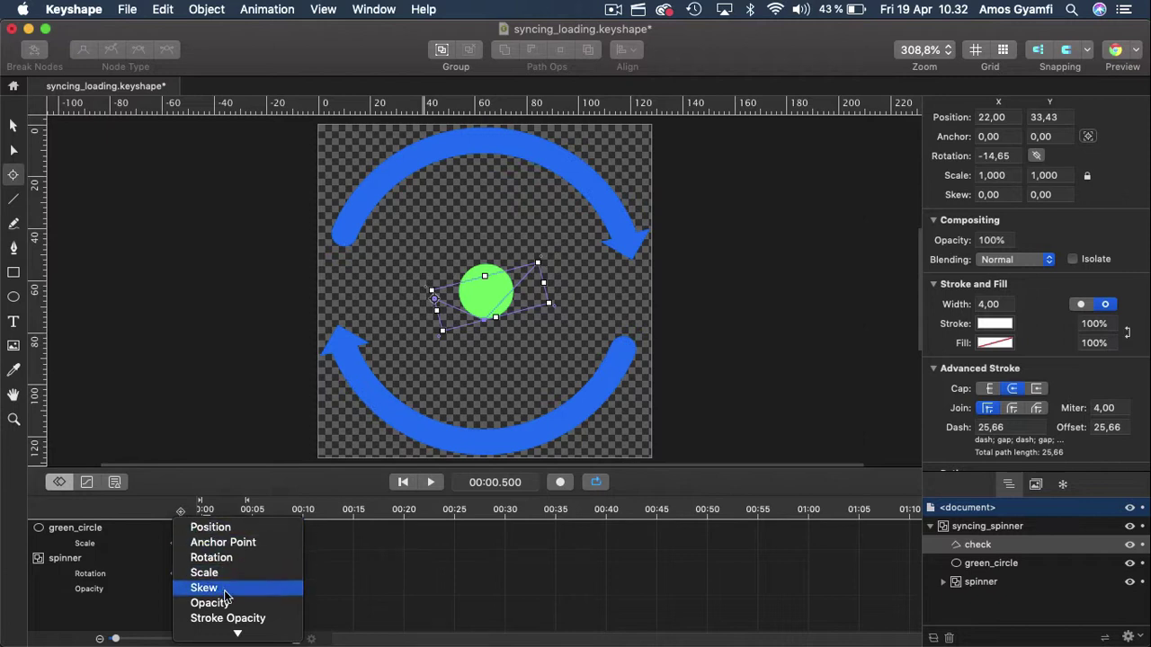
scroll(225, 585, "down", 3)
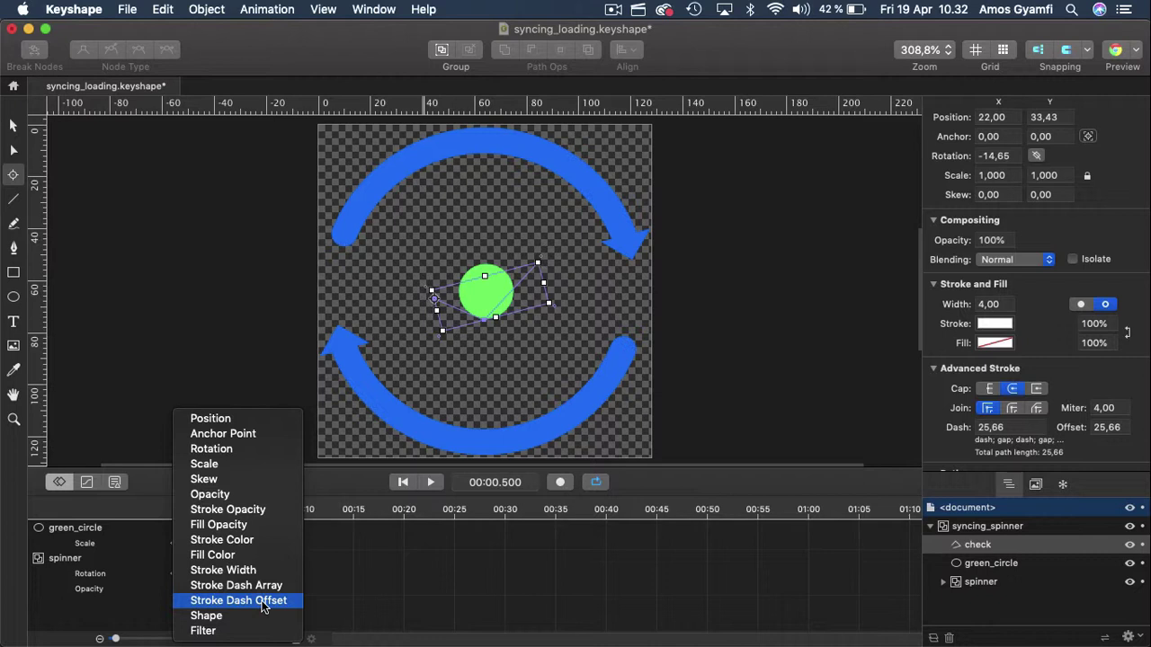
left_click(239, 601)
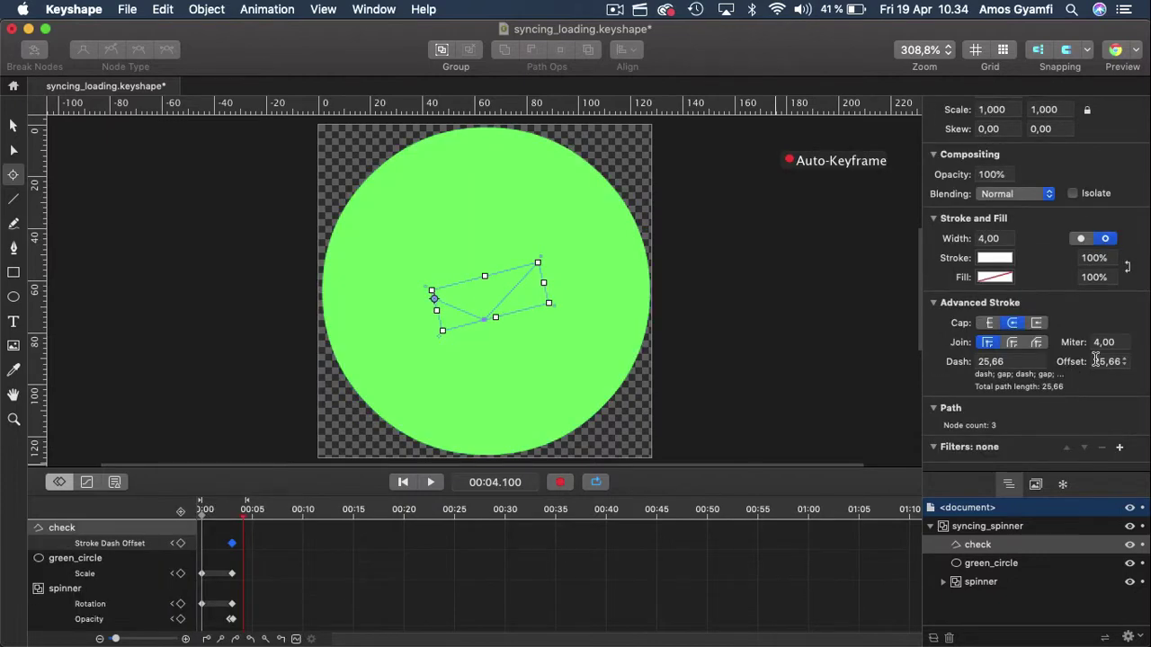
Step: Keyframe the check's dash offset to 0 at 00:04.100, then rewind, stop recording and deselect
left_click(1106, 361)
key("Return")
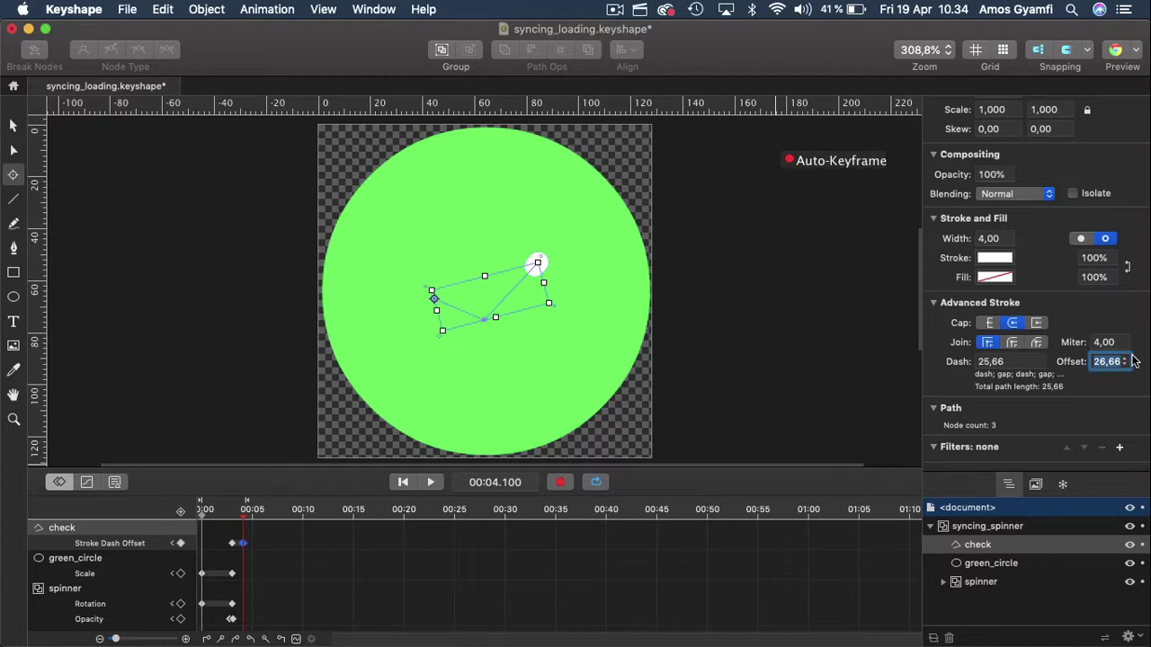
type("0")
key("Return")
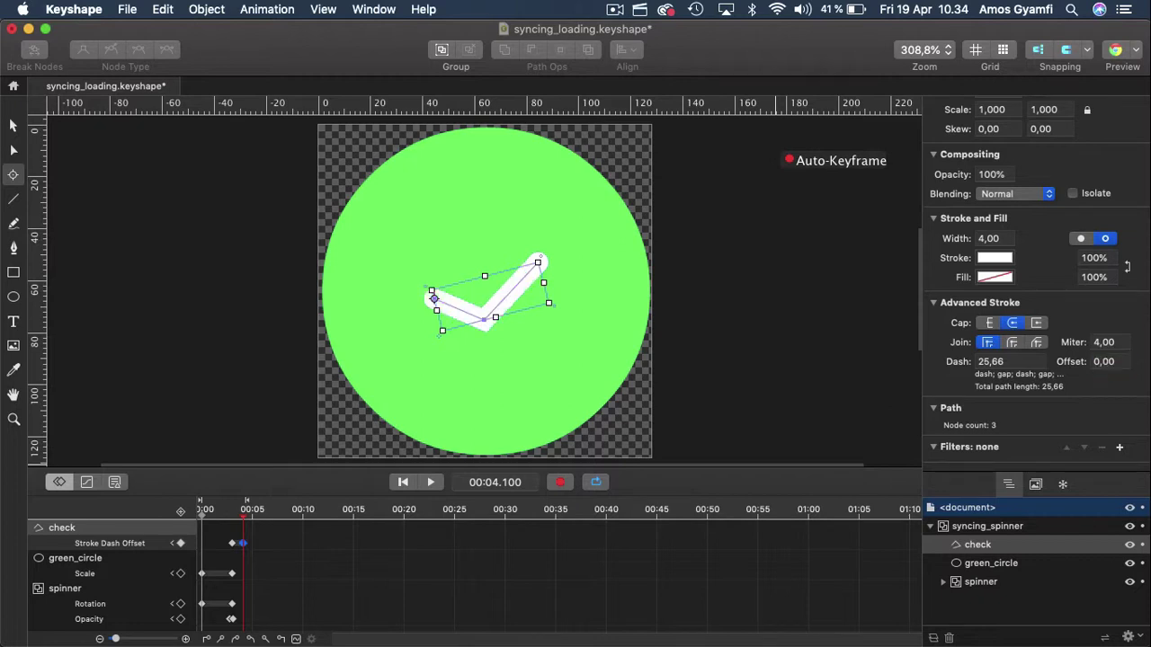
key("Home")
left_click(562, 486)
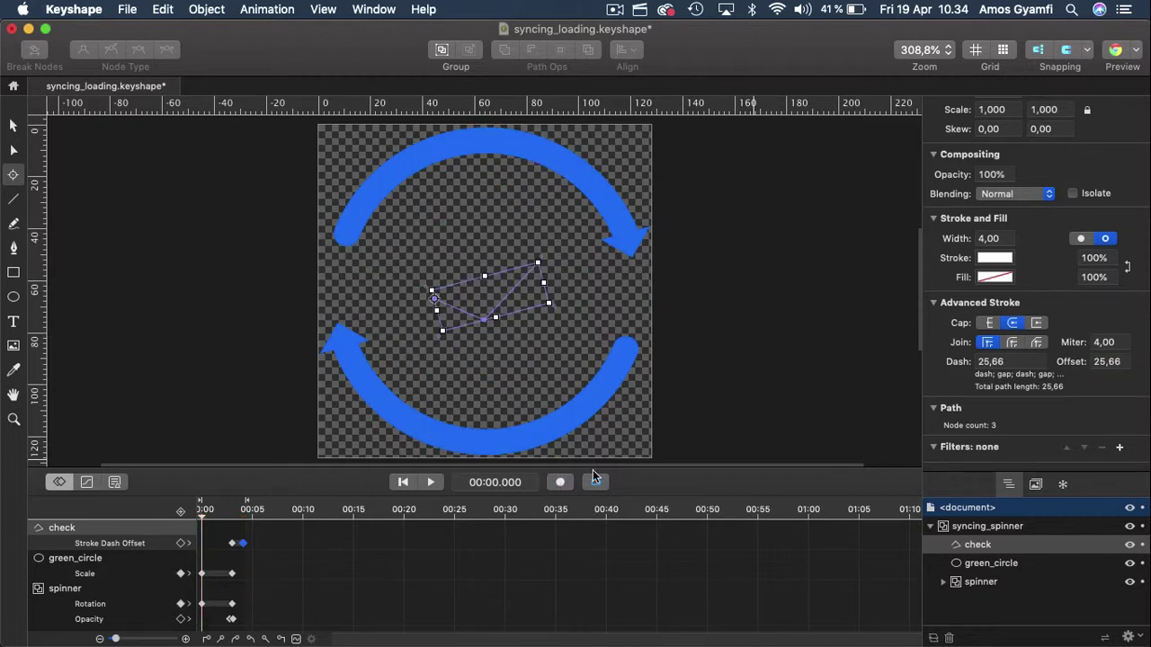
left_click(756, 386)
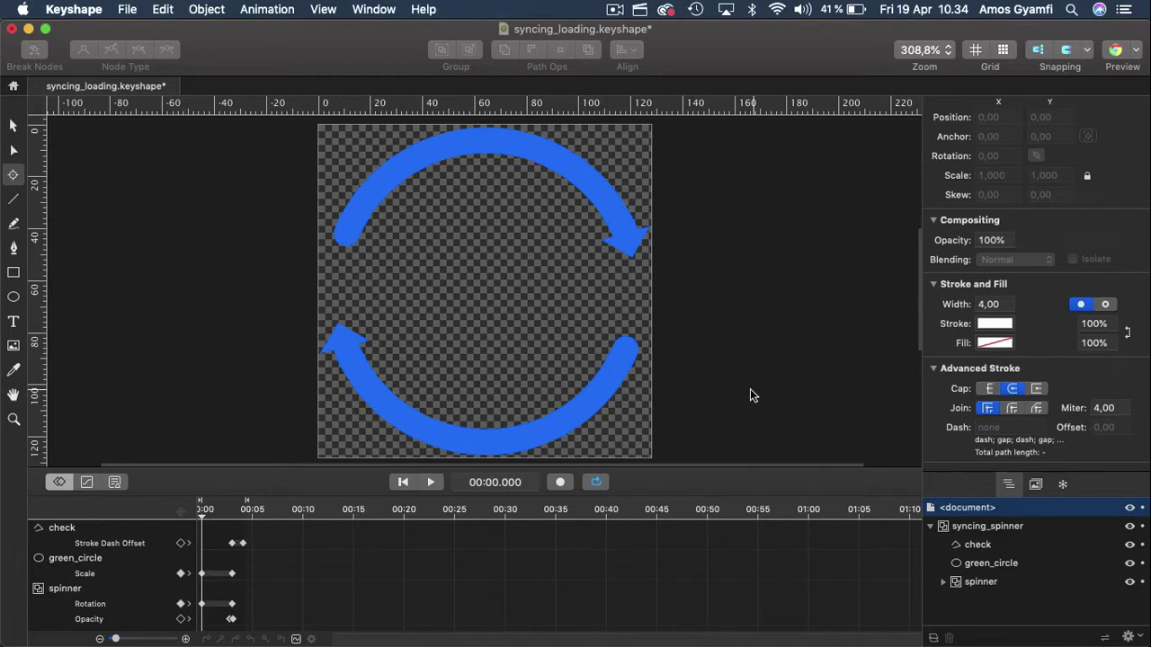
Step: Preview the animation, then drag the check's final Stroke Dash Offset keyframe slightly earlier
left_click(430, 482)
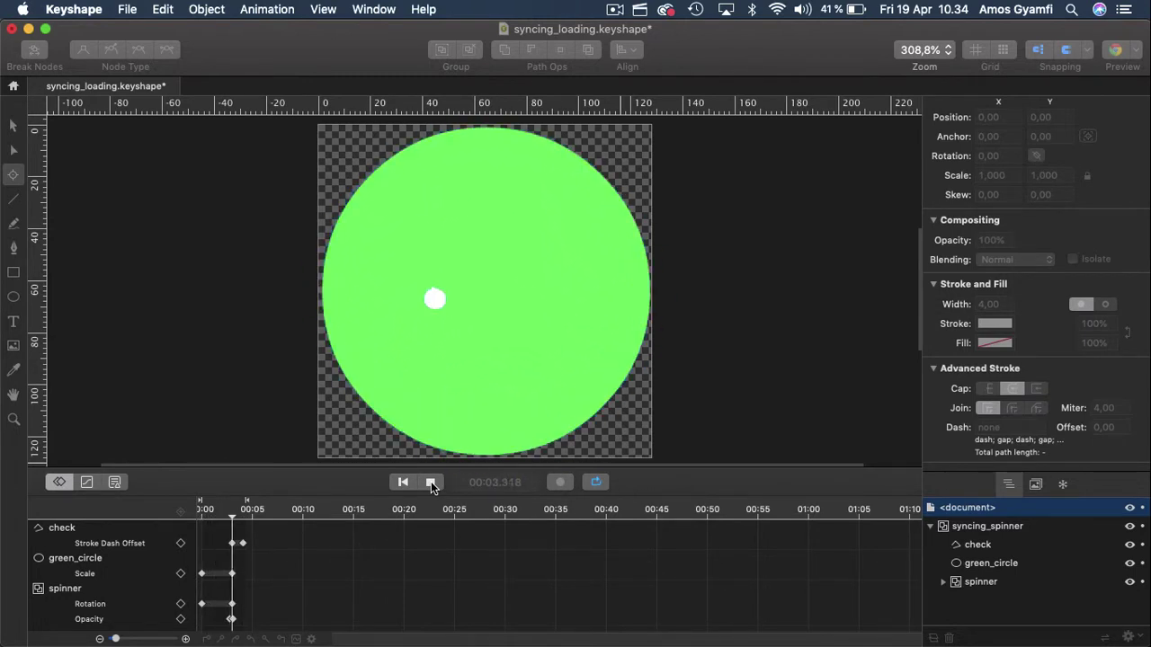
left_click(430, 483)
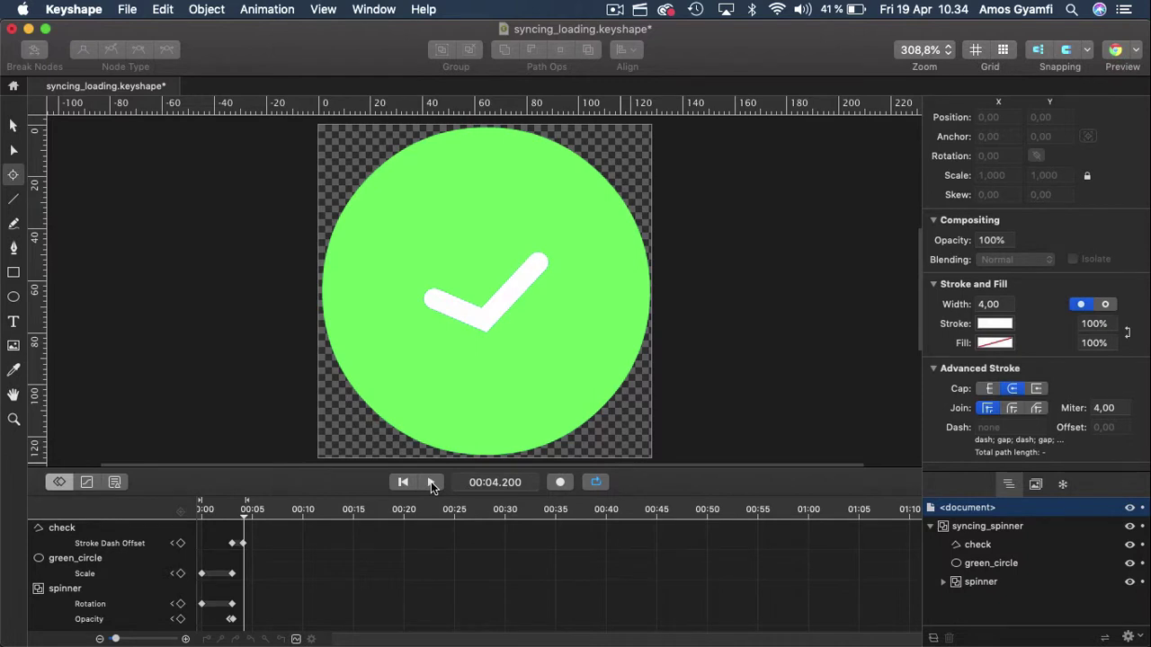
left_click(242, 544)
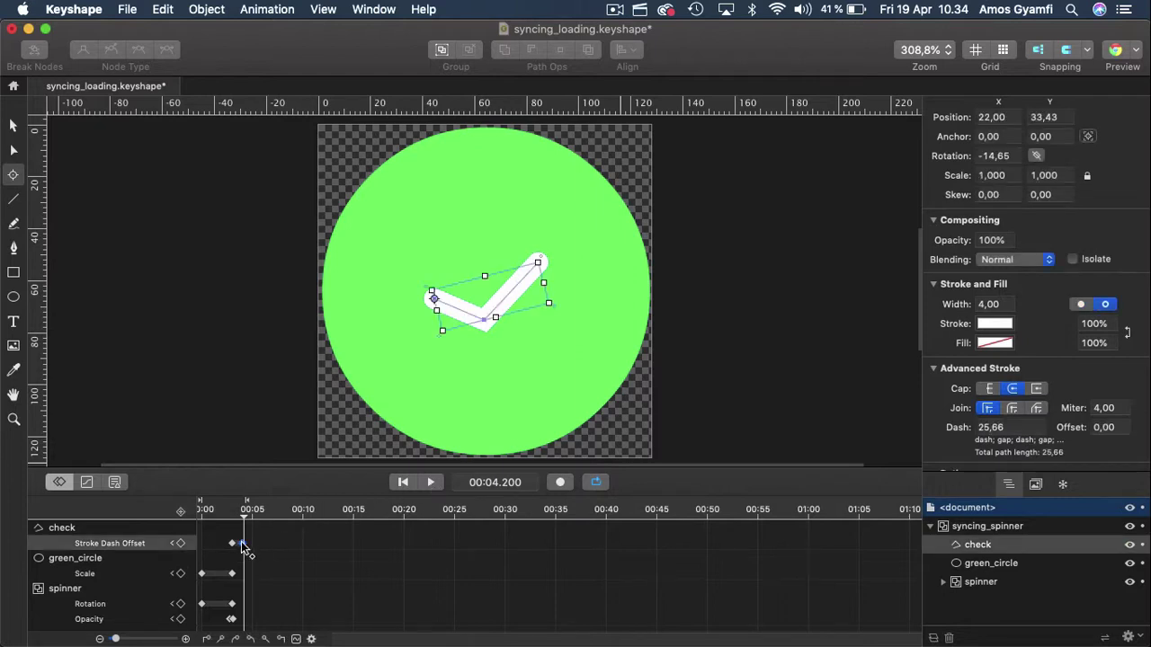
mouse_move(242, 544)
left_mouse_down()
mouse_move(235, 512)
mouse_move(172, 507)
left_mouse_up()
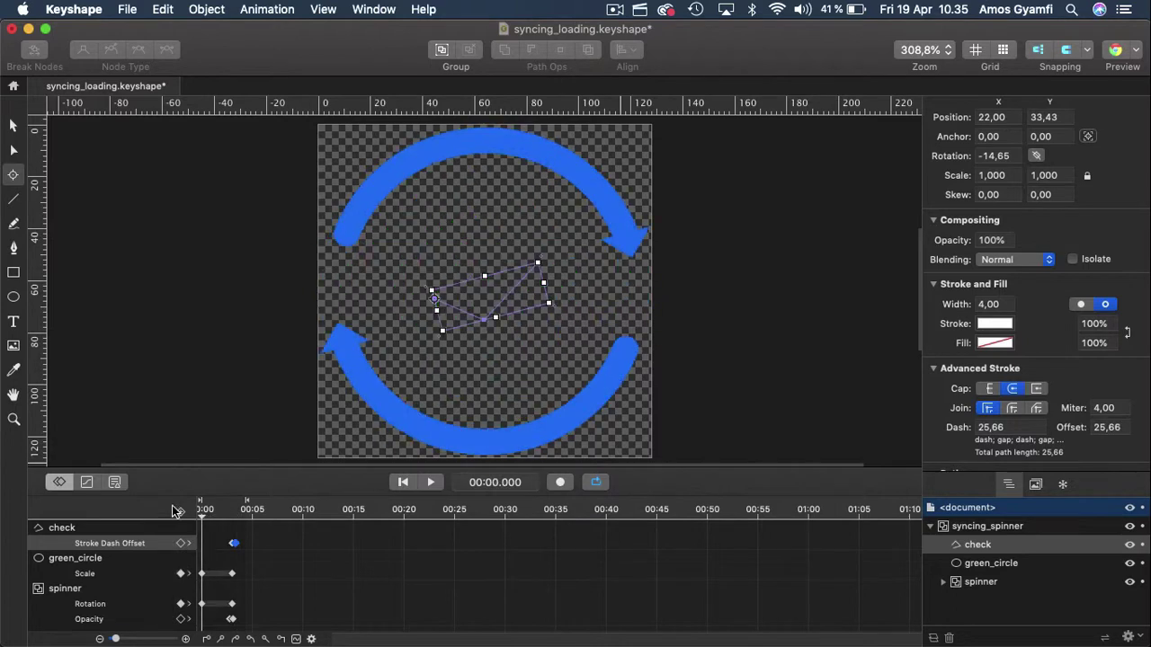
Step: Replay the animation and select both Stroke Dash Offset keyframes
left_click(431, 482)
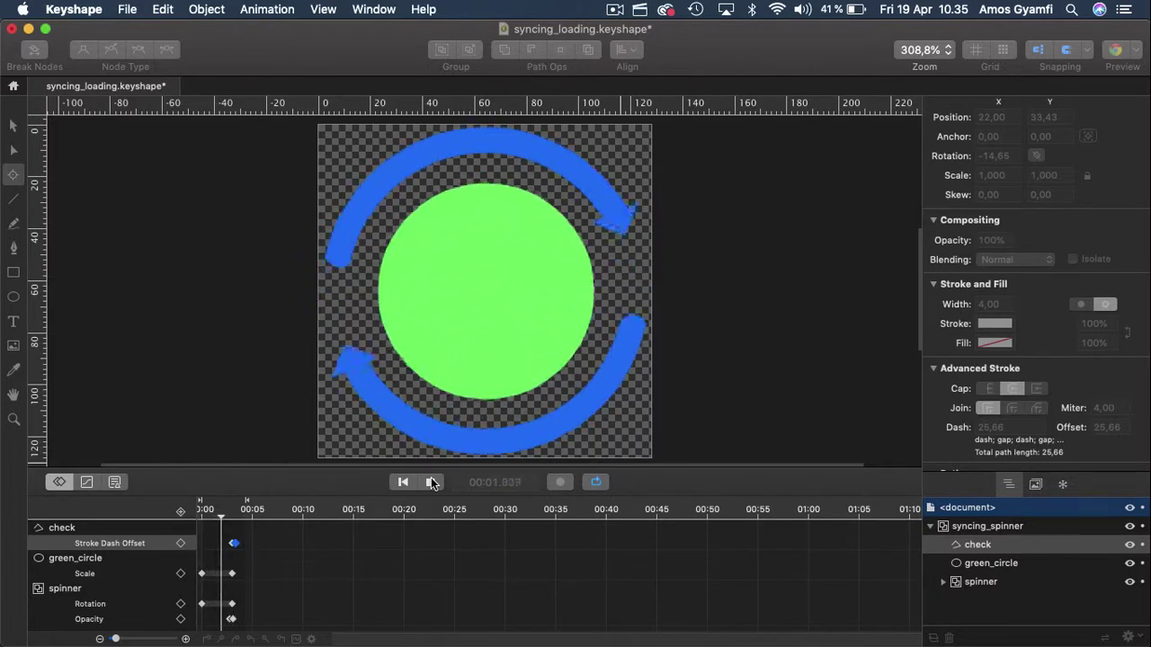
left_click(298, 545)
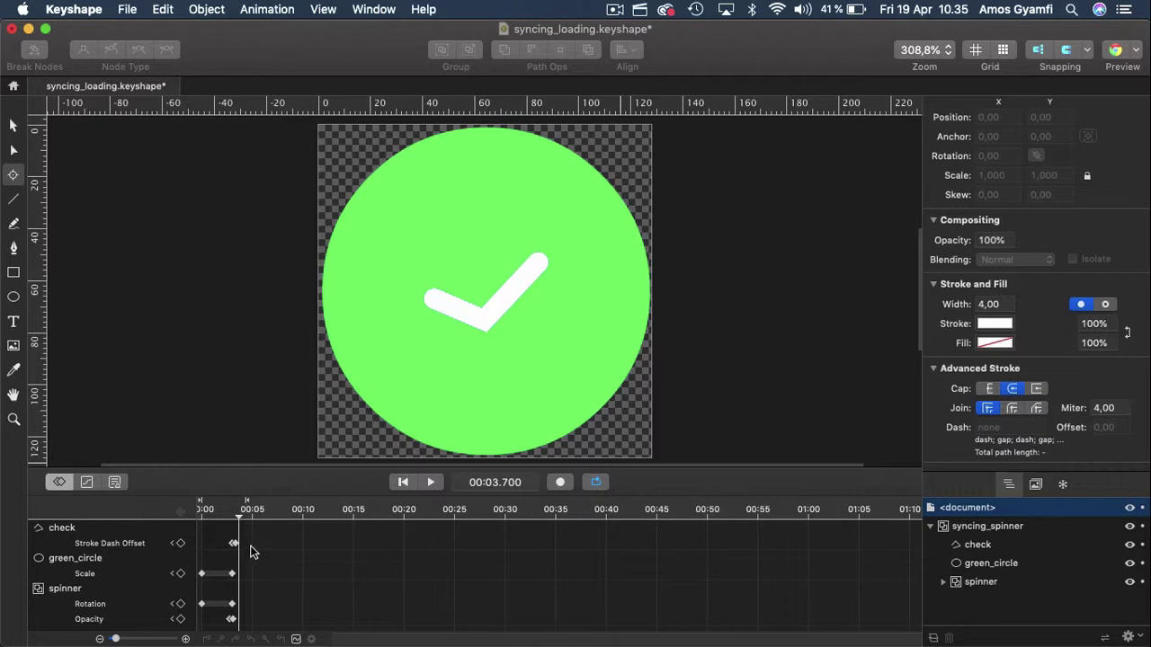
left_click_drag(252, 548, 216, 534)
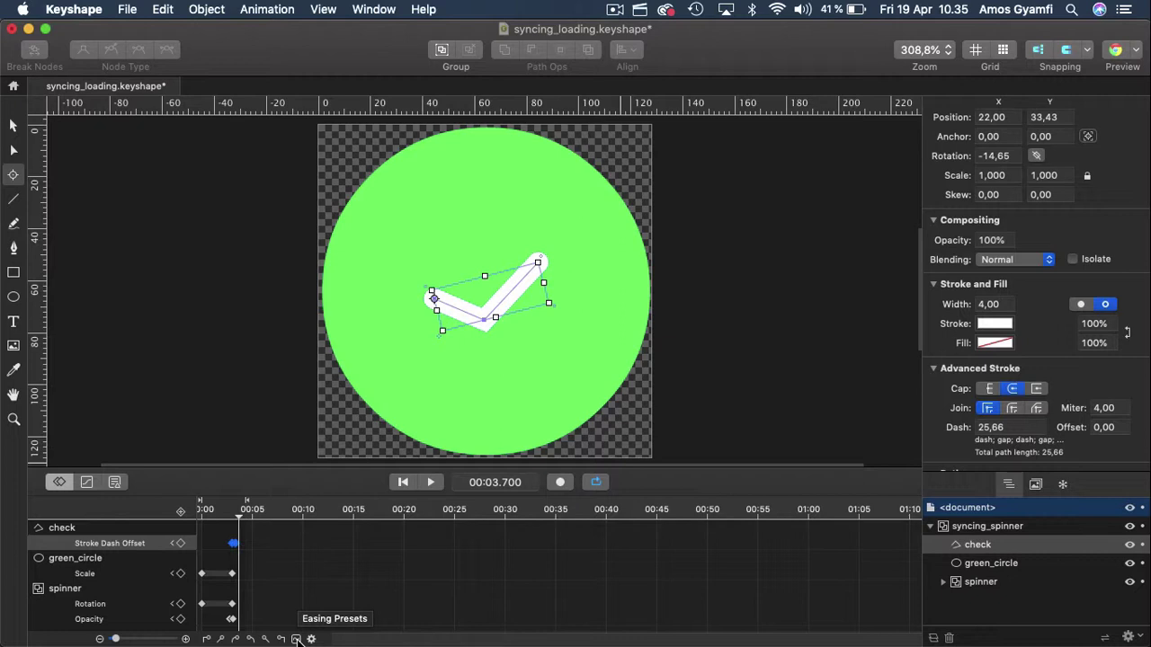
Step: Apply Ease In Out easing with Circ power to the check's dash offset keyframes and replay
left_click(297, 640)
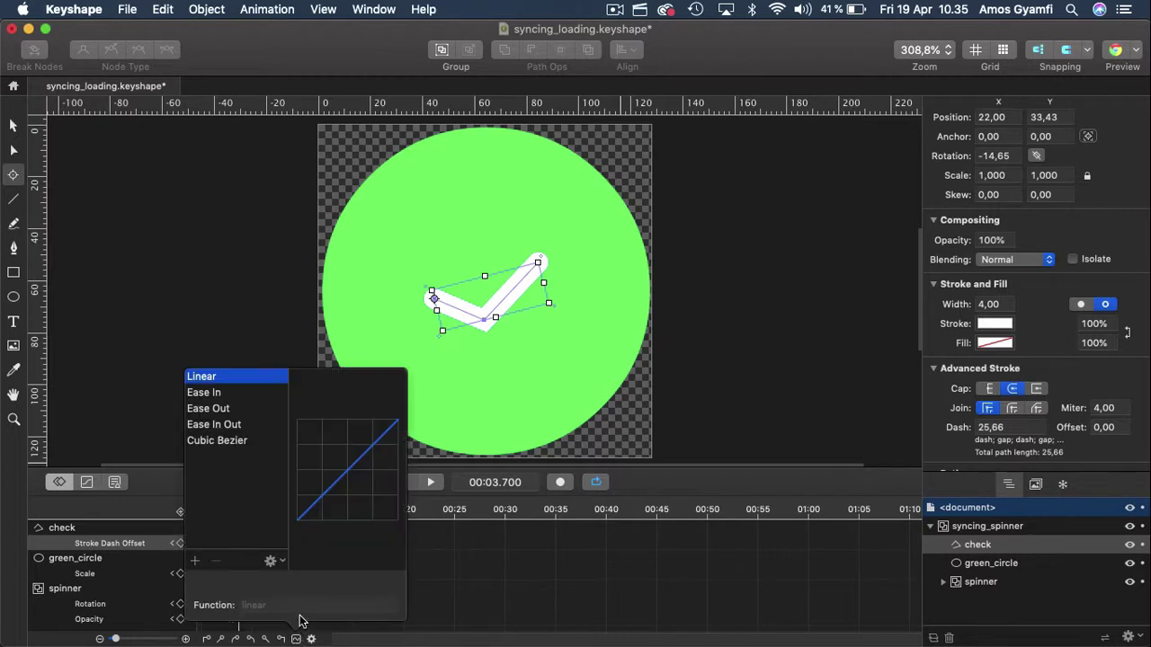
left_click(218, 428)
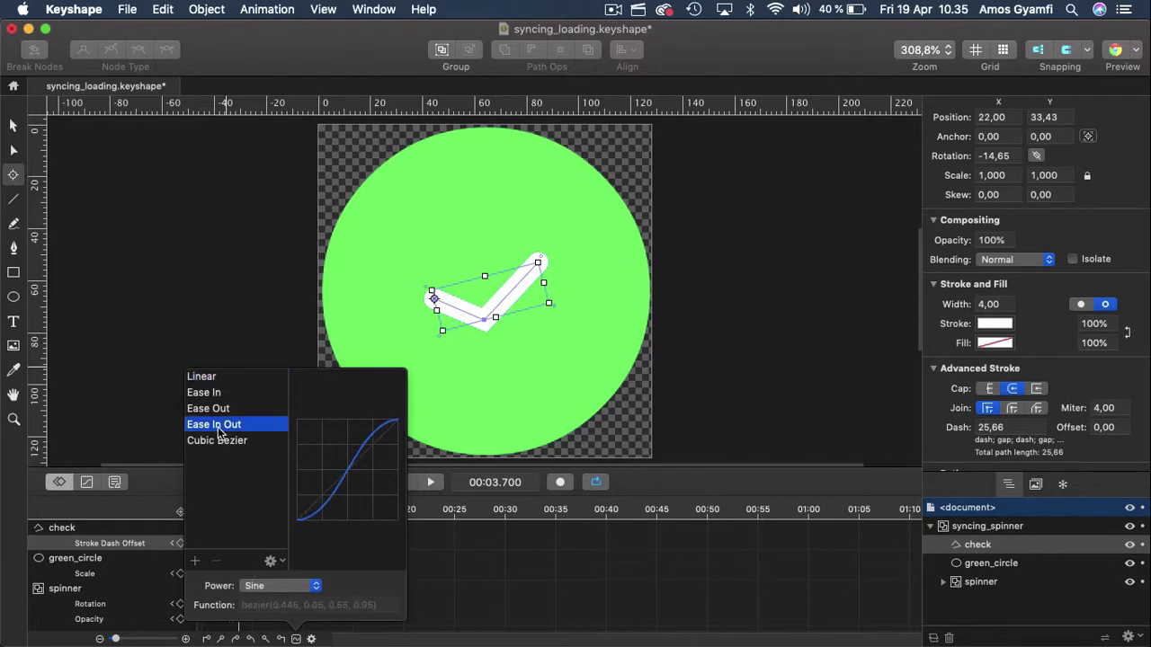
left_click(264, 587)
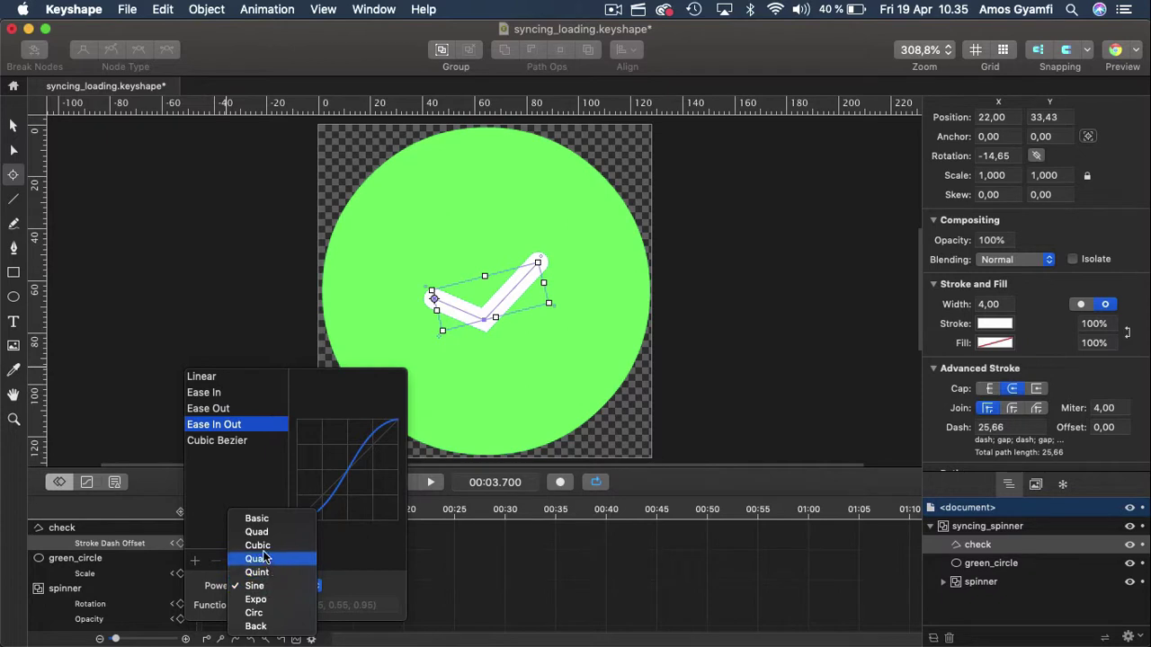
left_click(256, 613)
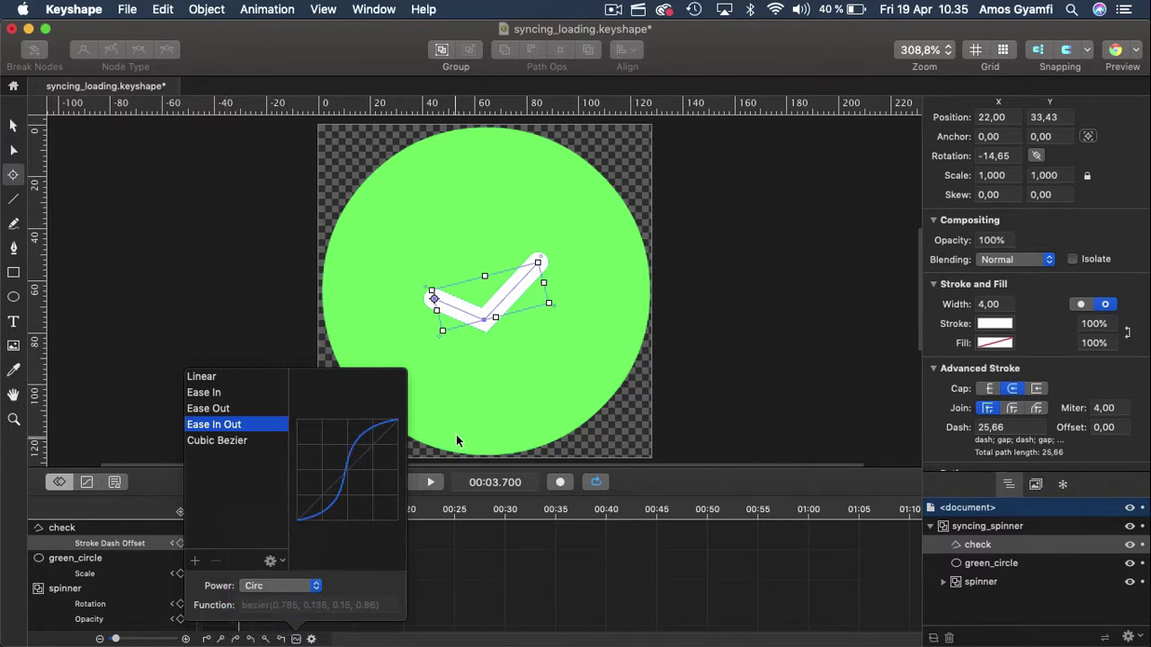
left_click(749, 351)
left_click(430, 482)
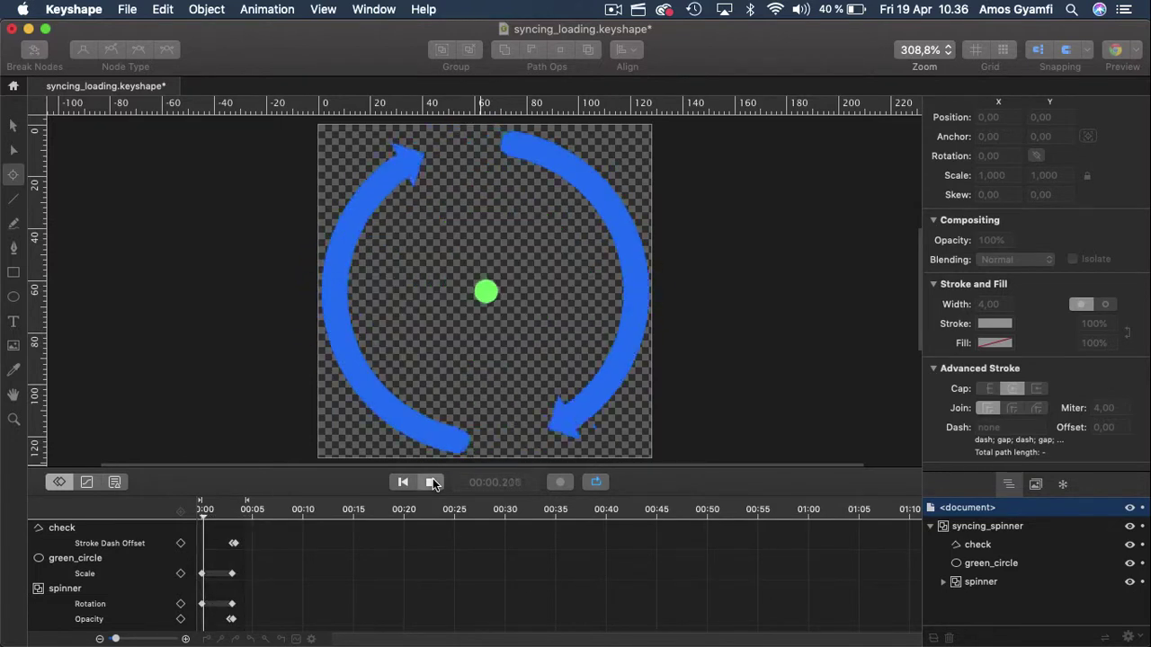
left_click(432, 482)
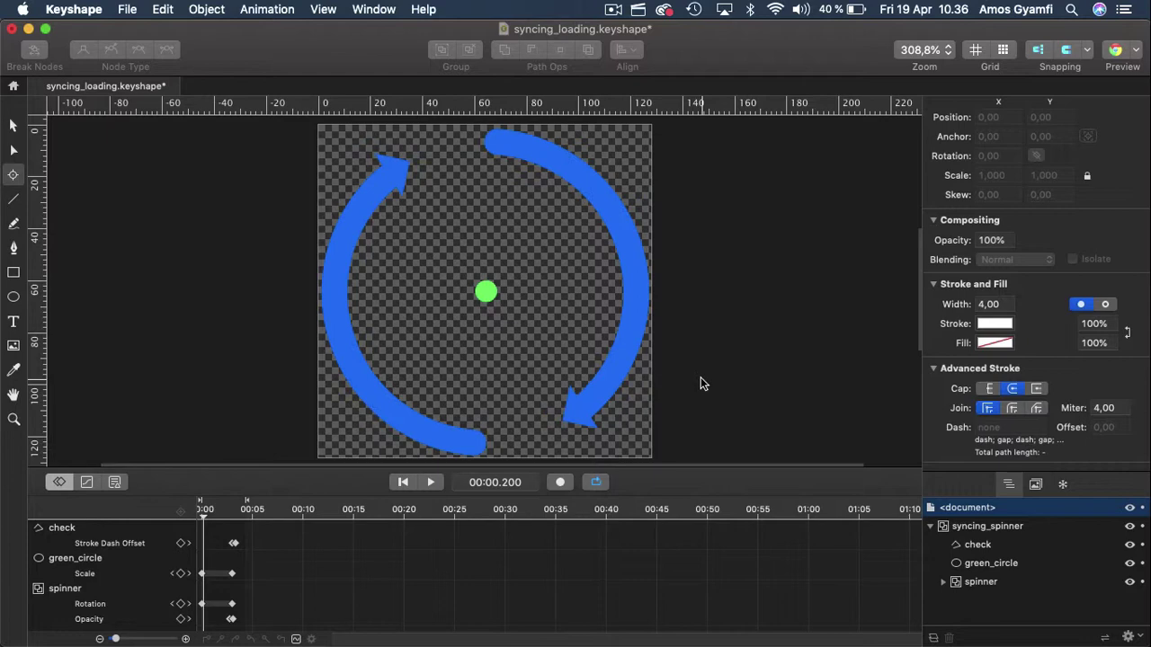
key("super+r")
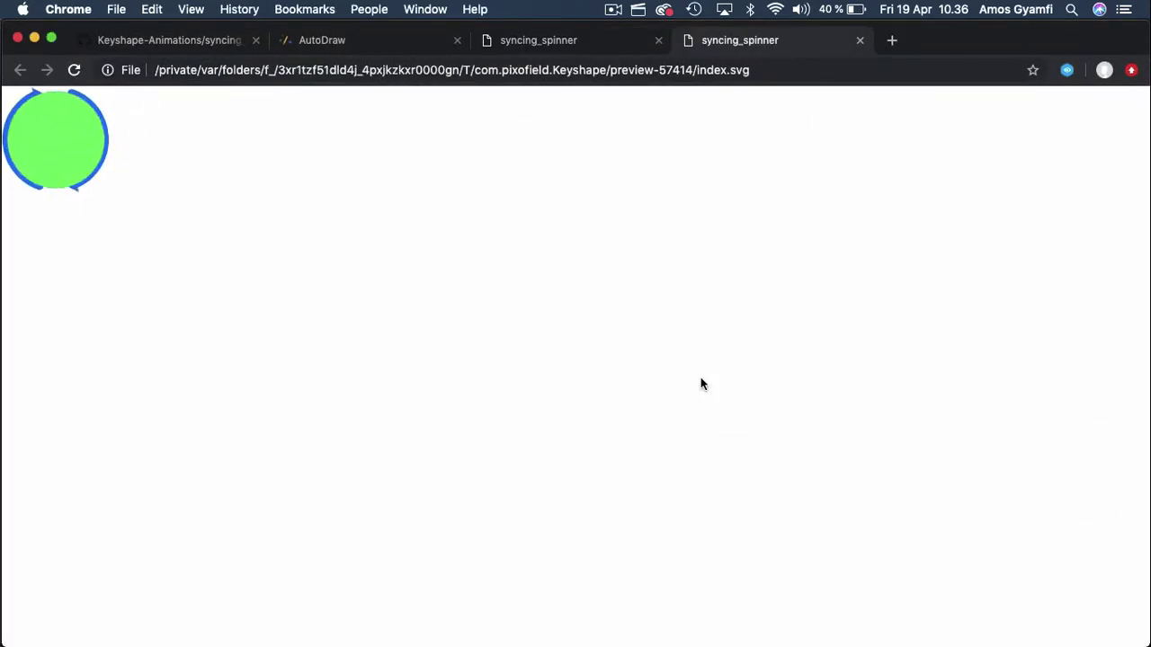
key("super+m")
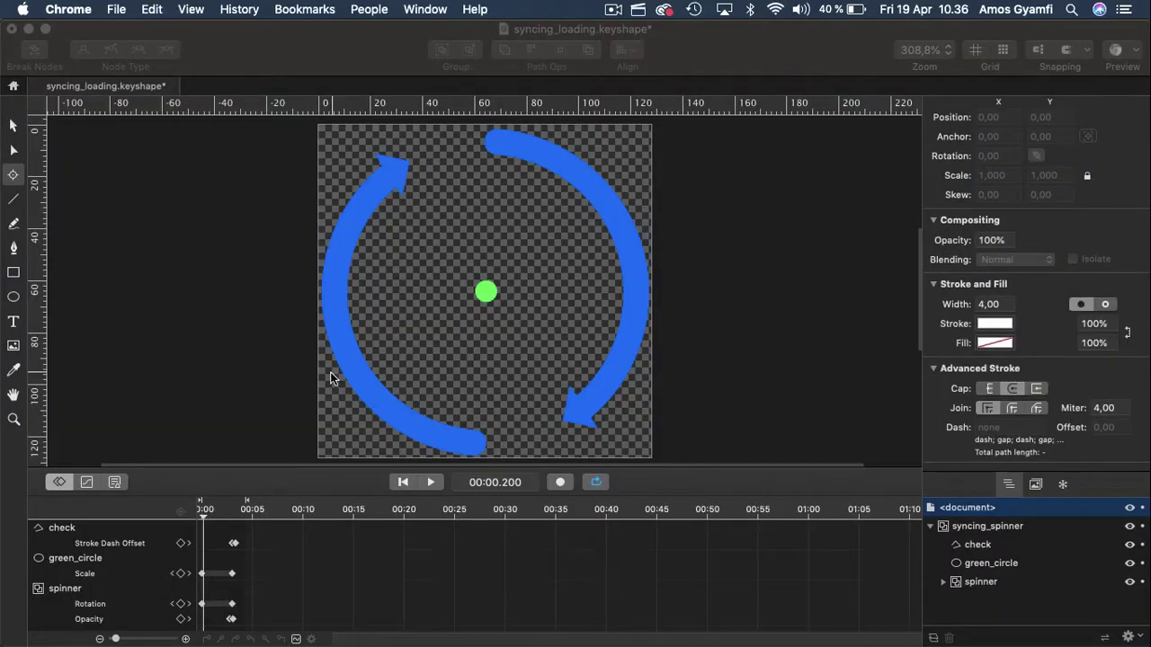
left_click(255, 357)
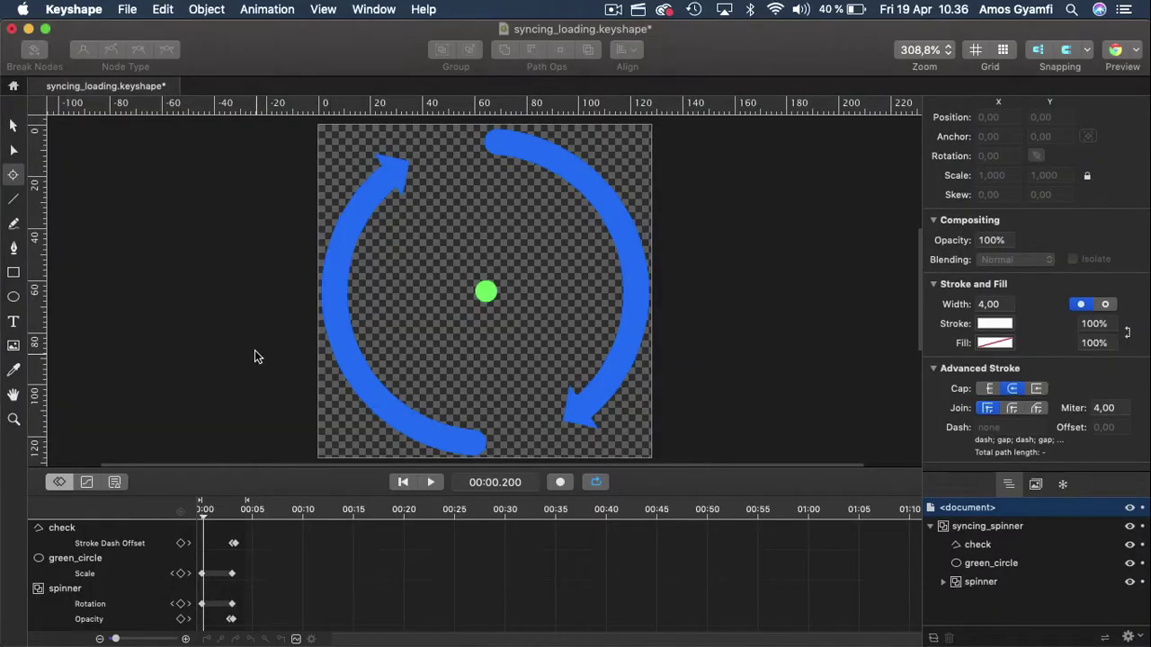
left_click(126, 9)
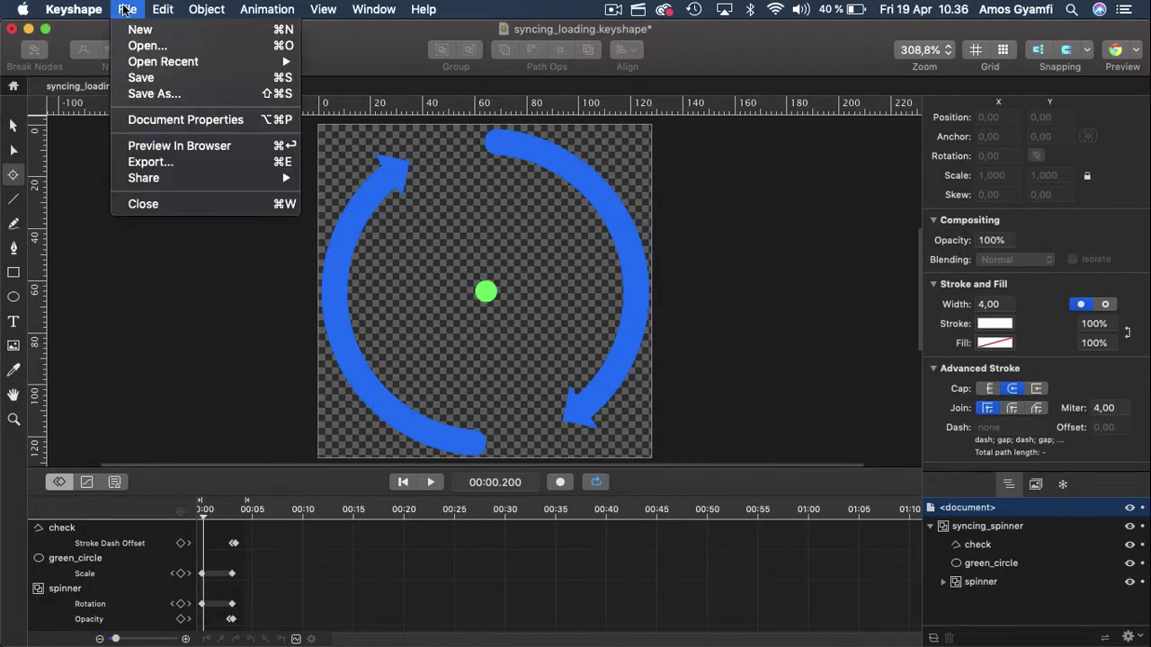
left_click(166, 162)
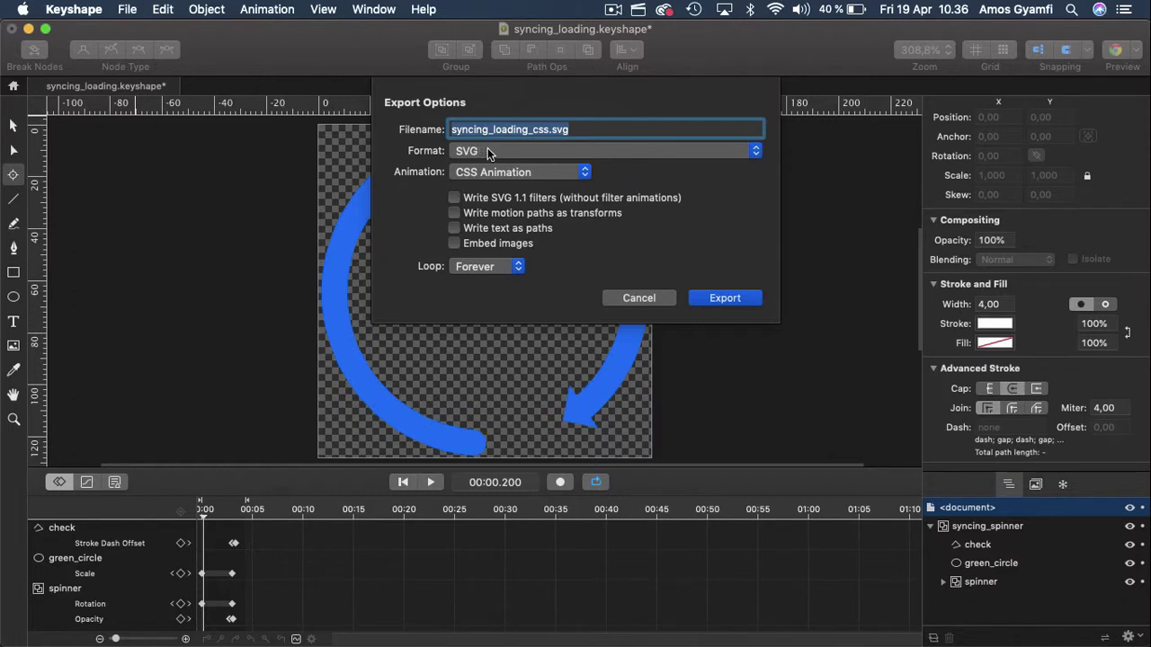
left_click(547, 172)
left_click(545, 158)
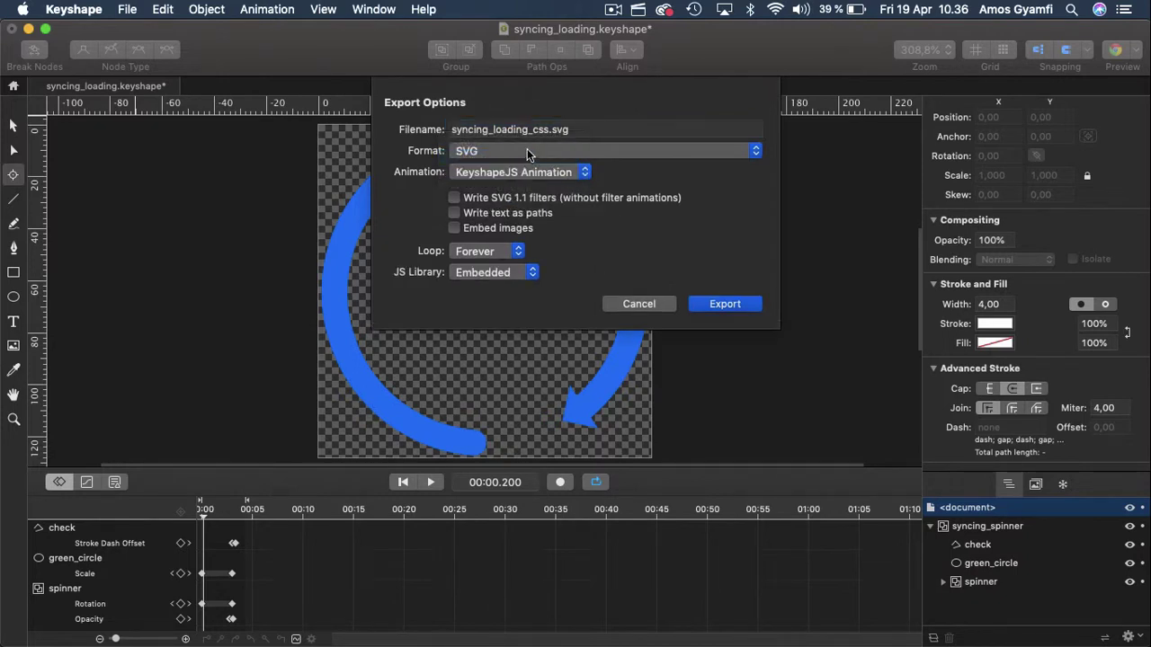
left_click(608, 146)
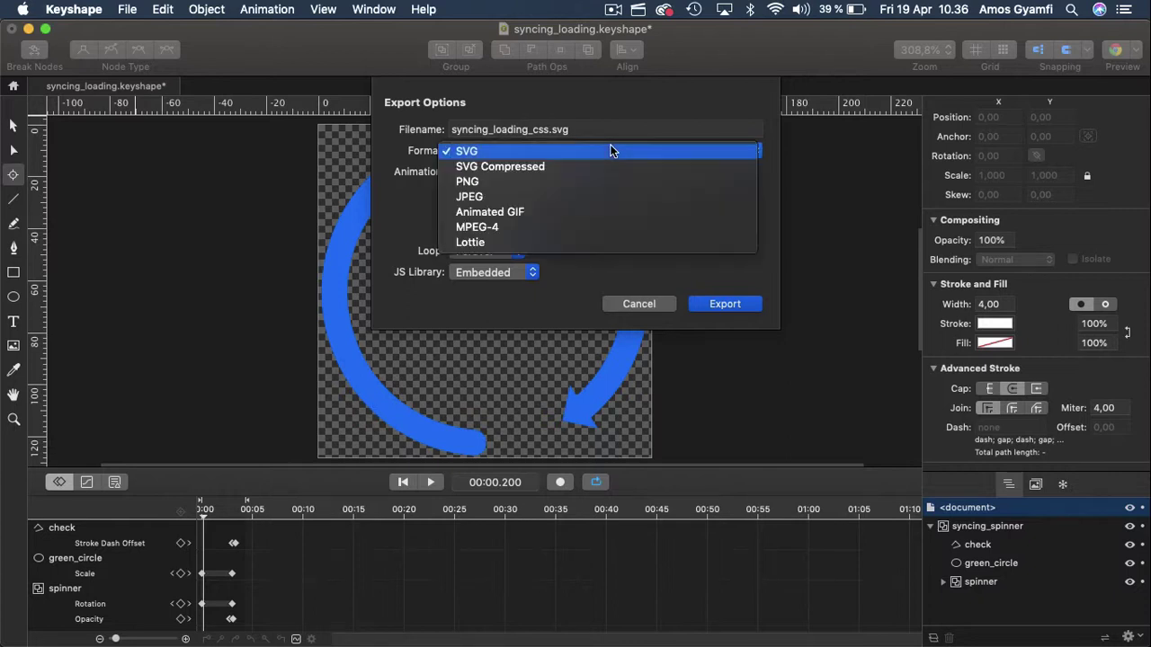
left_click(488, 243)
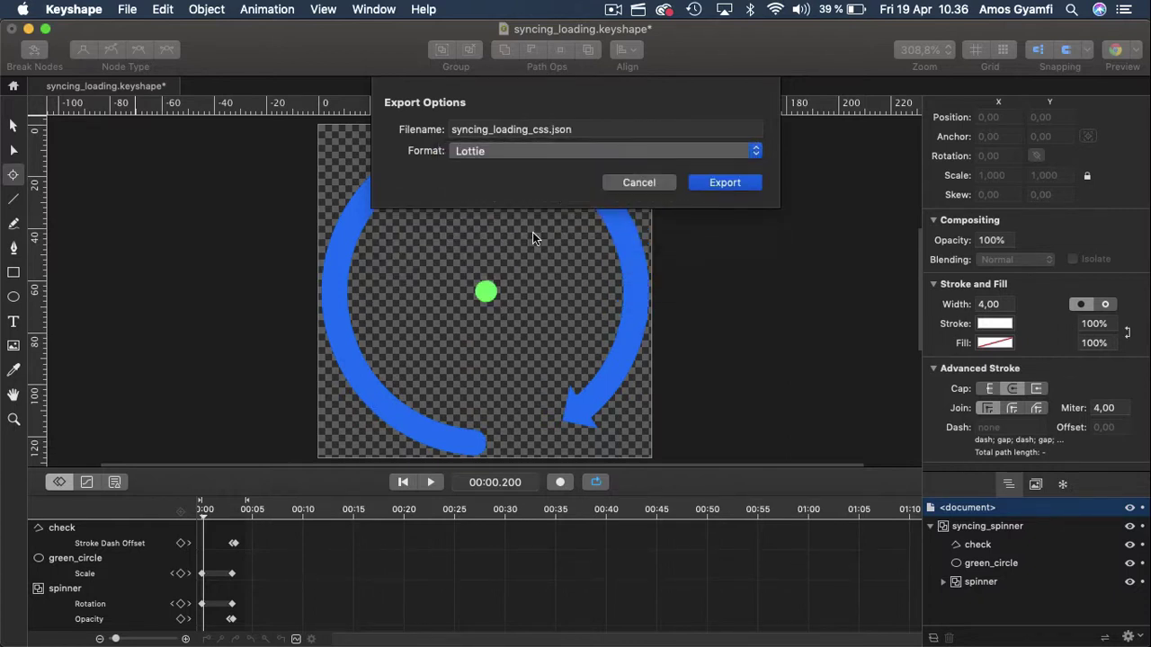
left_click(542, 153)
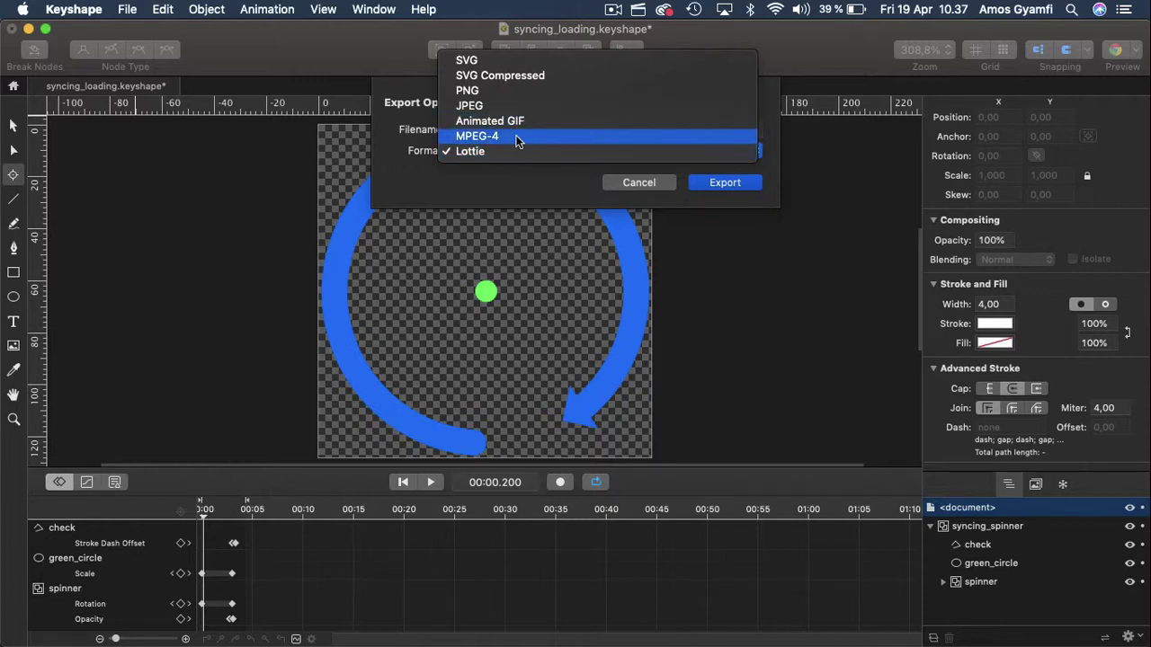
left_click(505, 91)
left_click(633, 184)
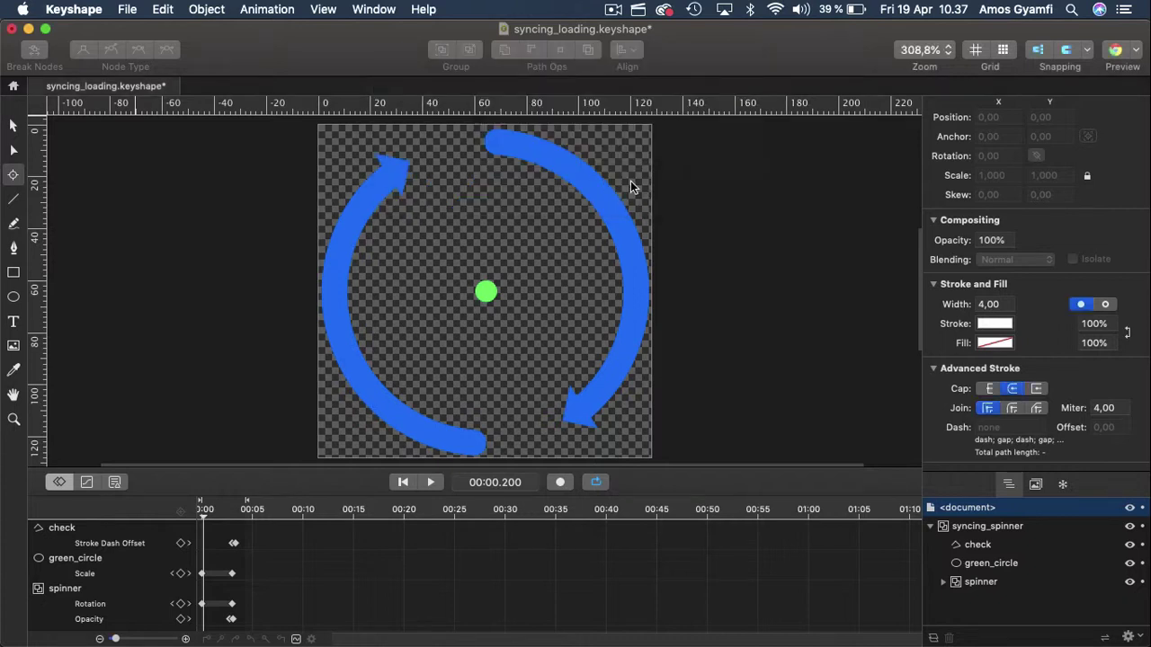